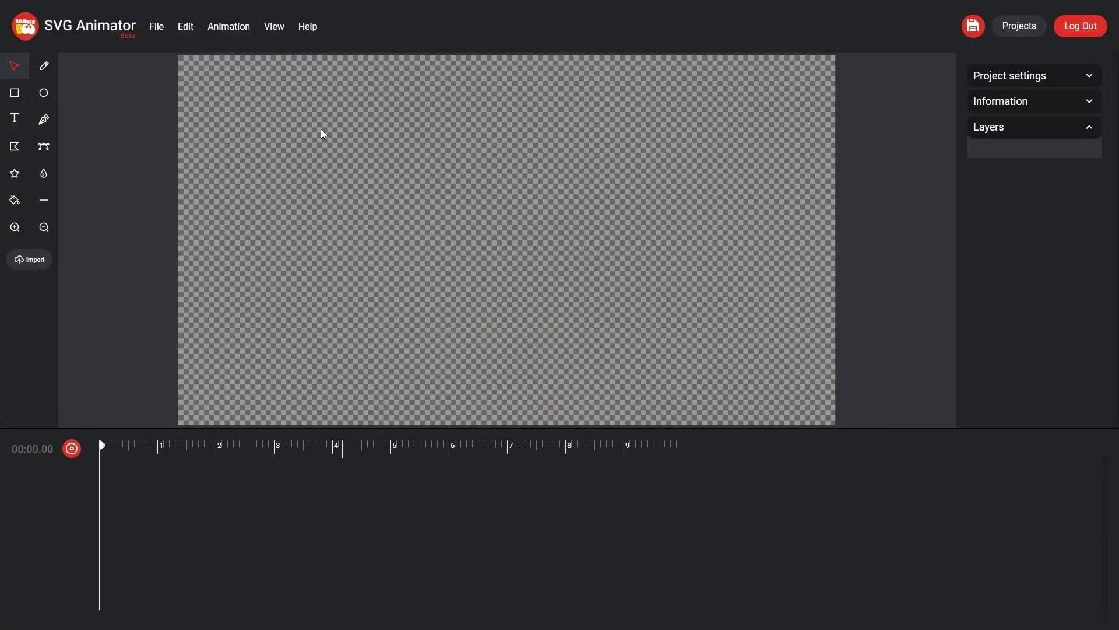
- Import rabbit.svg with its layers grouped and place the rabbit near the middle of the canvas
click(157, 28)
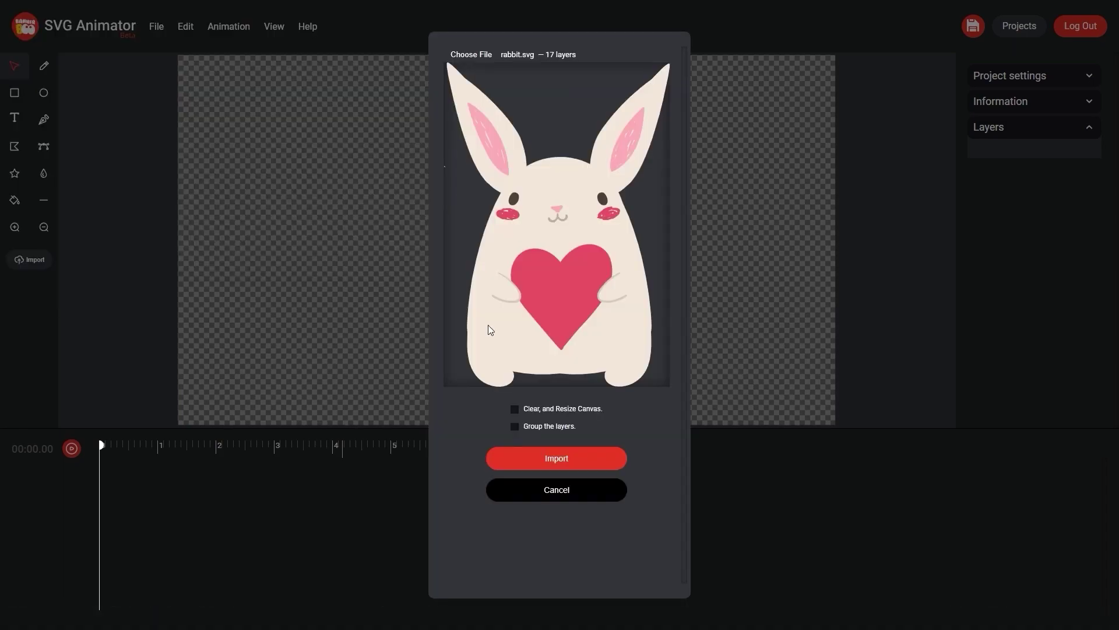
click(546, 460)
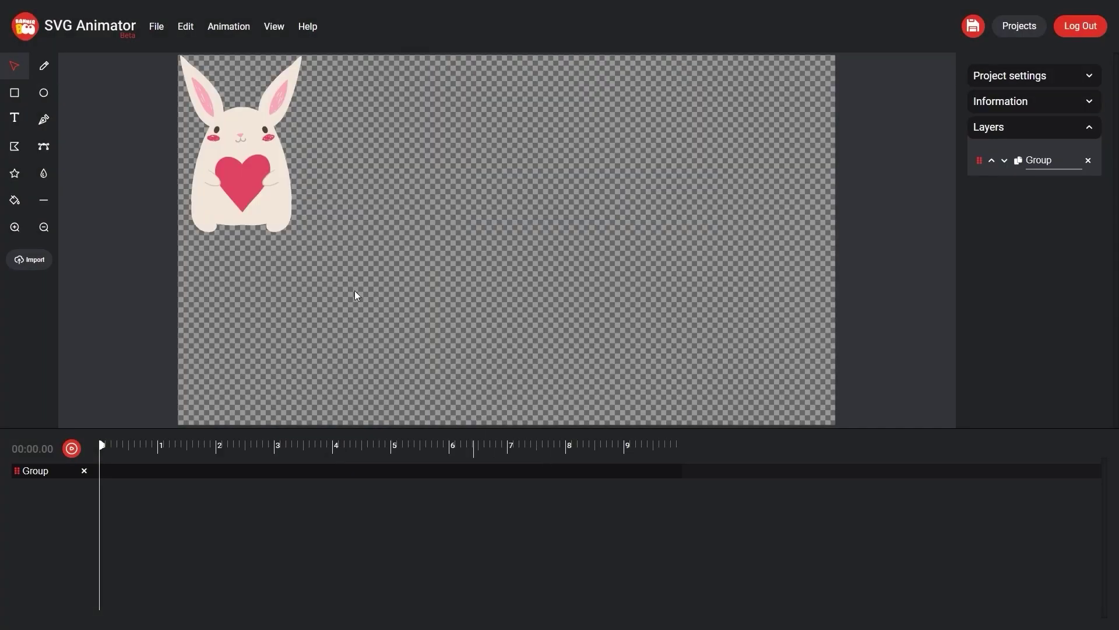
drag(250, 184, 481, 256)
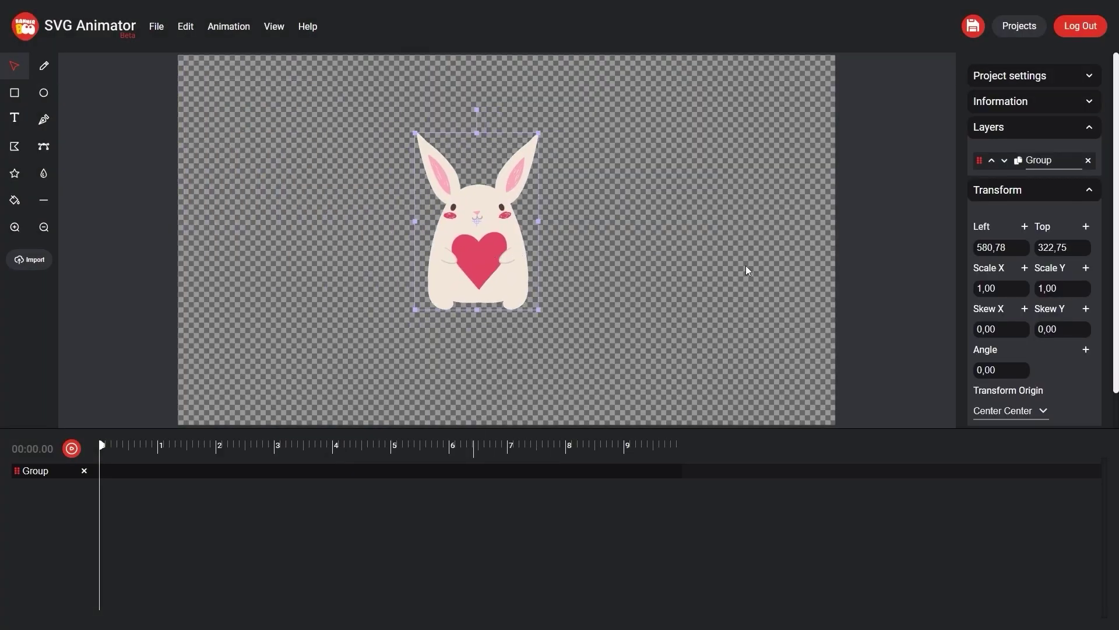
- Name the project Rabbit in the project settings
click(1090, 76)
click(1016, 112)
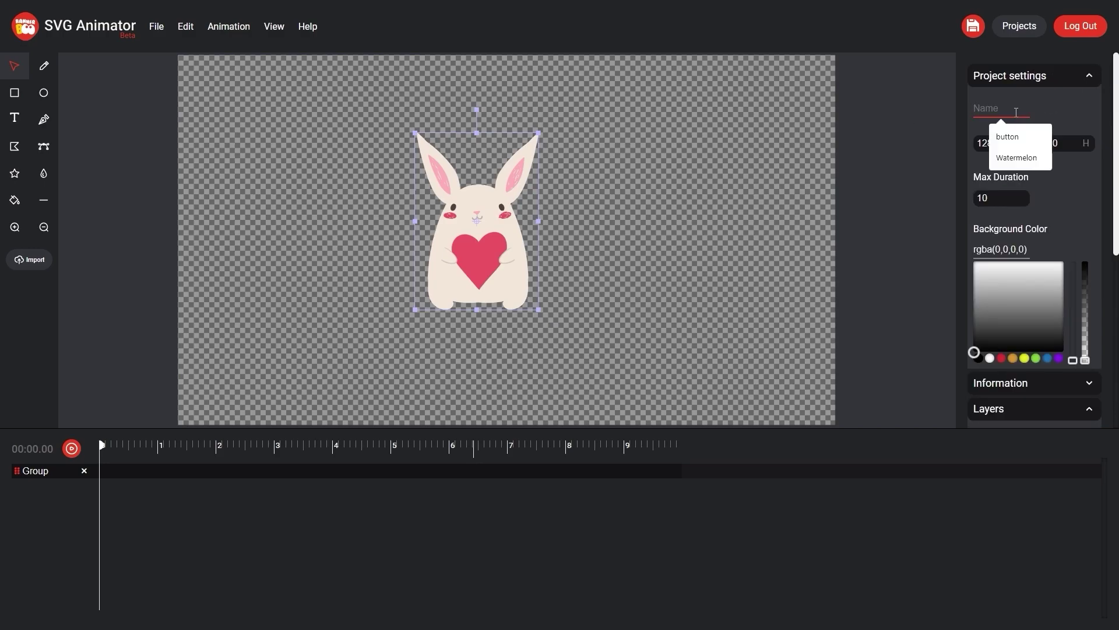
text(Rabbit)
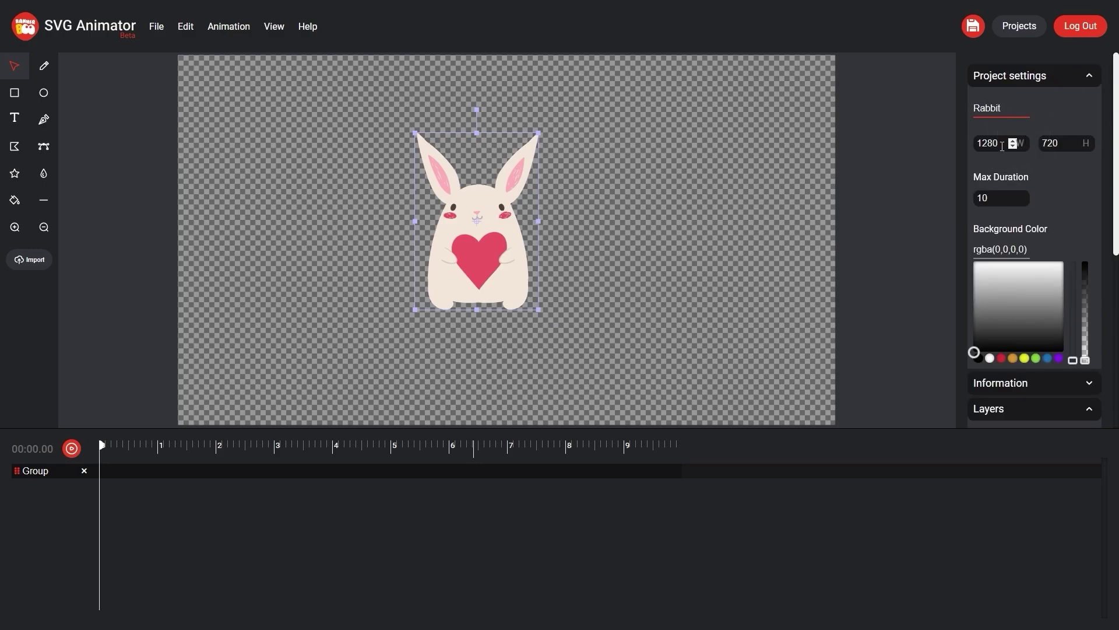
- Set the project width and height to 700
text(700)
key(Tab)
text(700)
- Set the project width and height to 500 and centre the rabbit on the resized canvas
drag(664, 233, 539, 240)
drag(996, 143, 947, 155)
text(500)
click(1060, 143)
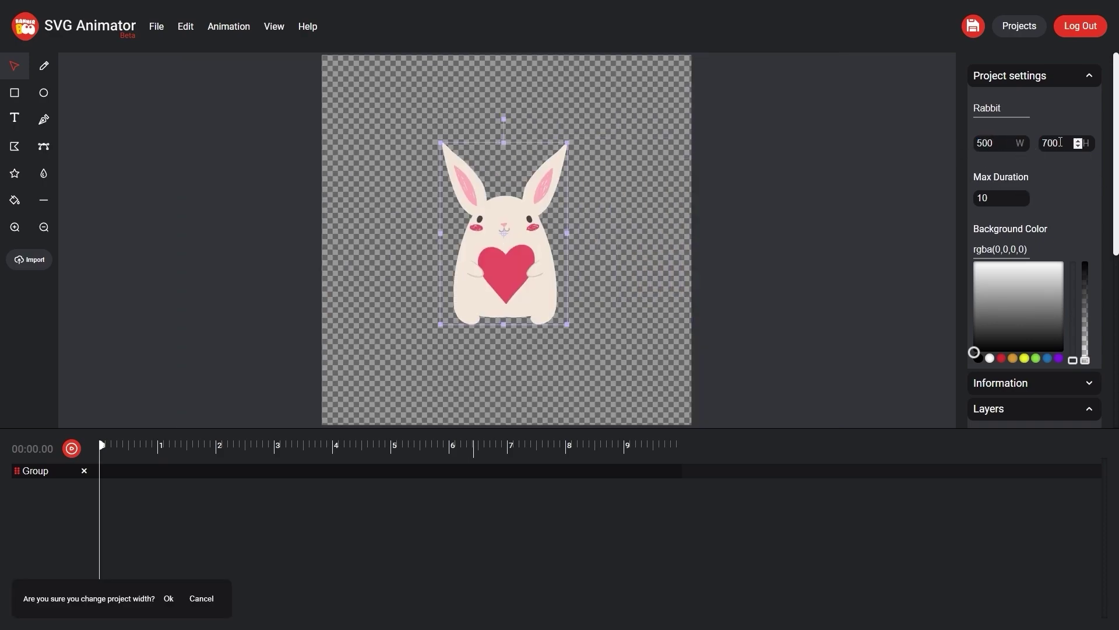
click(169, 599)
double_click(1052, 143)
text(500)
click(169, 599)
drag(601, 340, 525, 272)
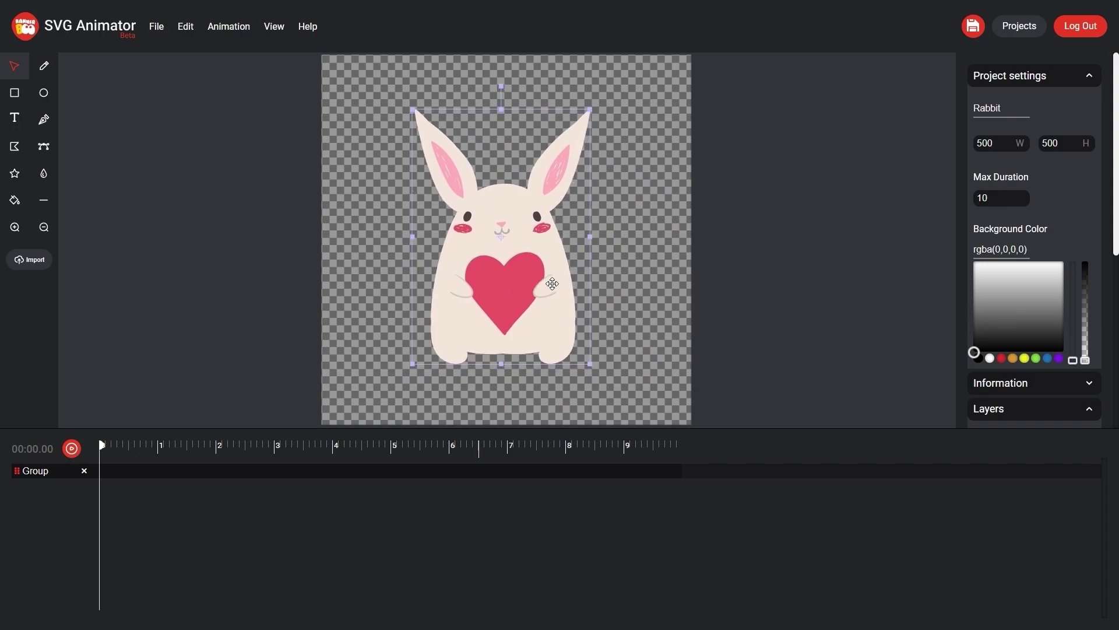
- Ungroup the imported rabbit into its separate shapes and clear the selection
click(190, 29)
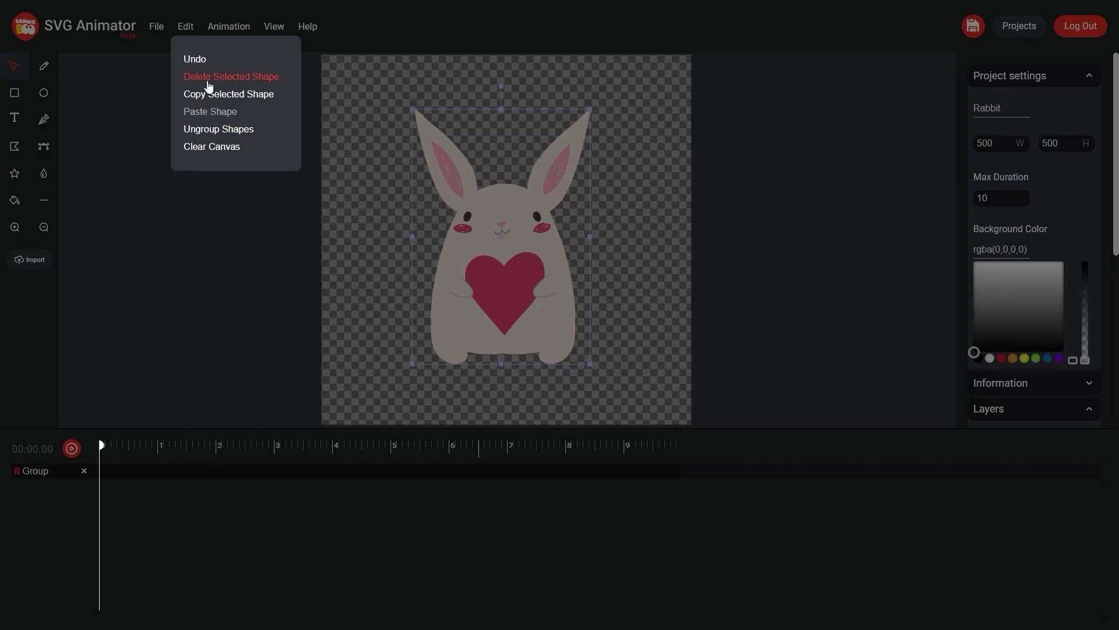
click(219, 128)
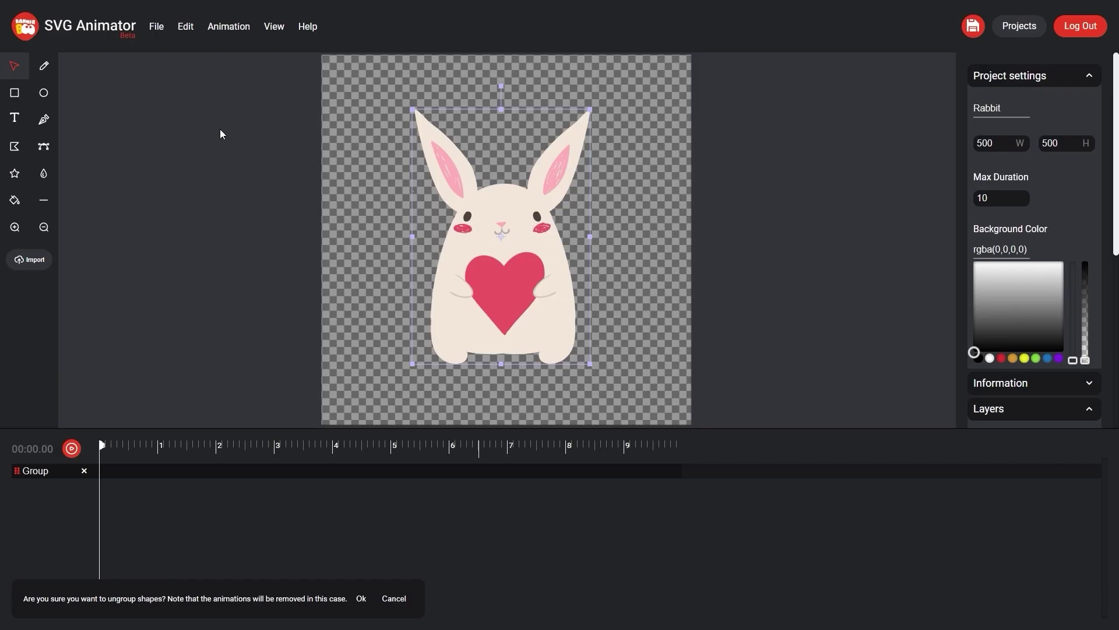
click(361, 600)
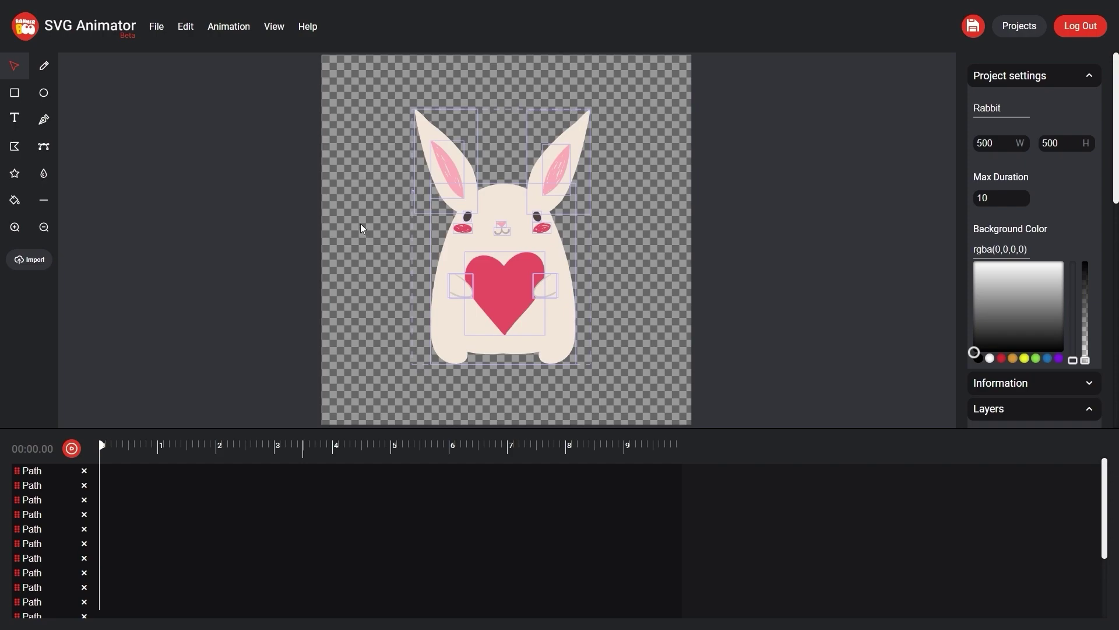
click(361, 227)
- Group the outer and inner shapes of each rabbit ear, making one group per ear
click(423, 119)
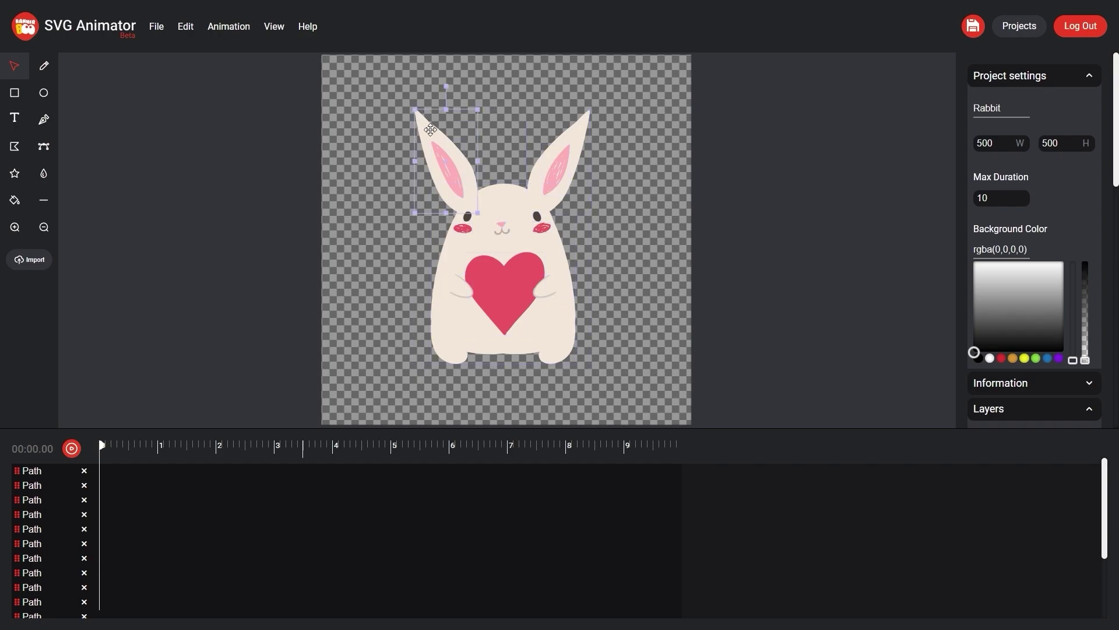
shift+click(451, 178)
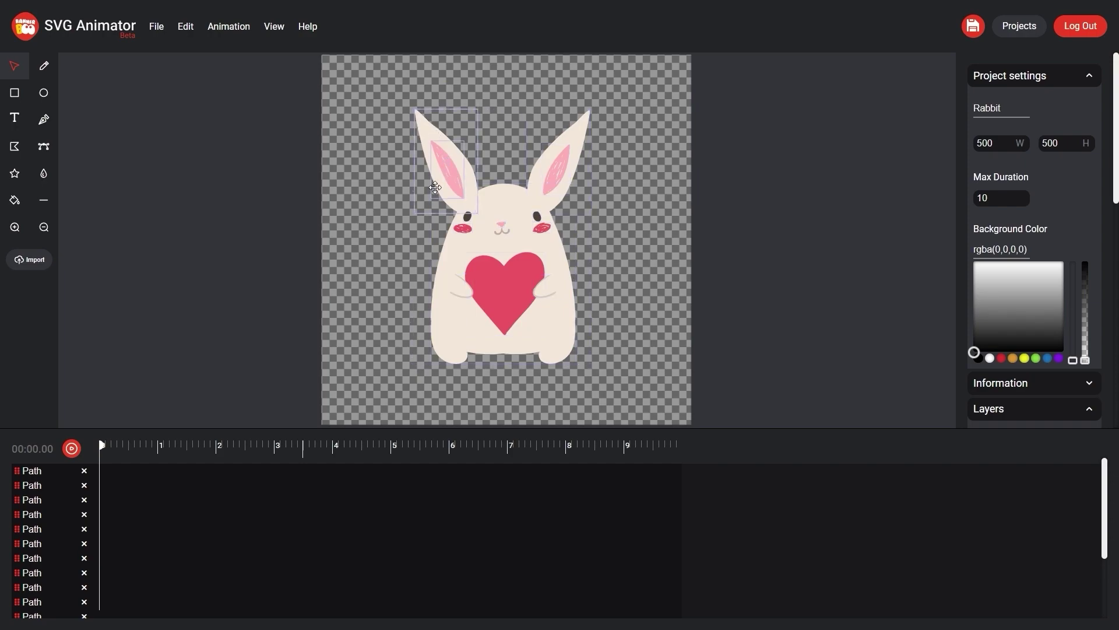
key(ctrl+g)
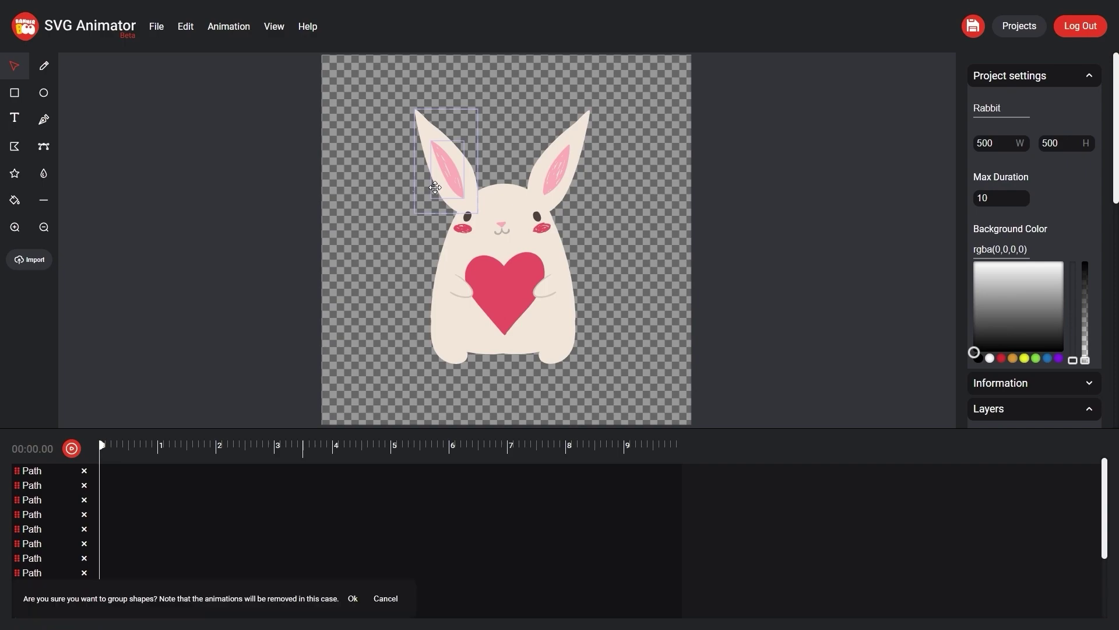
key(Return)
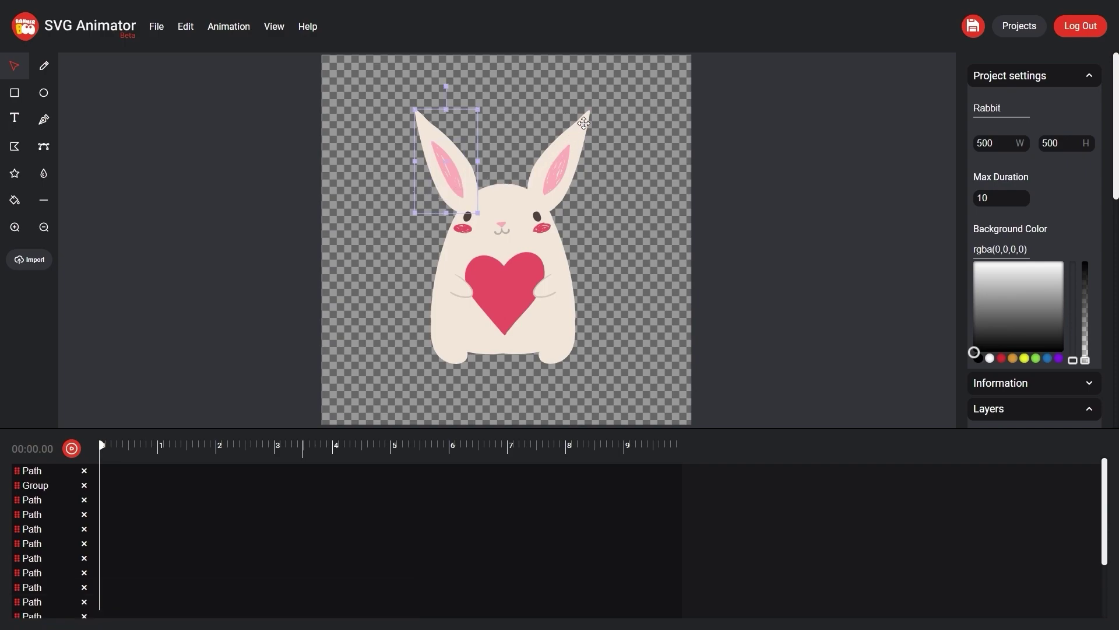
click(583, 124)
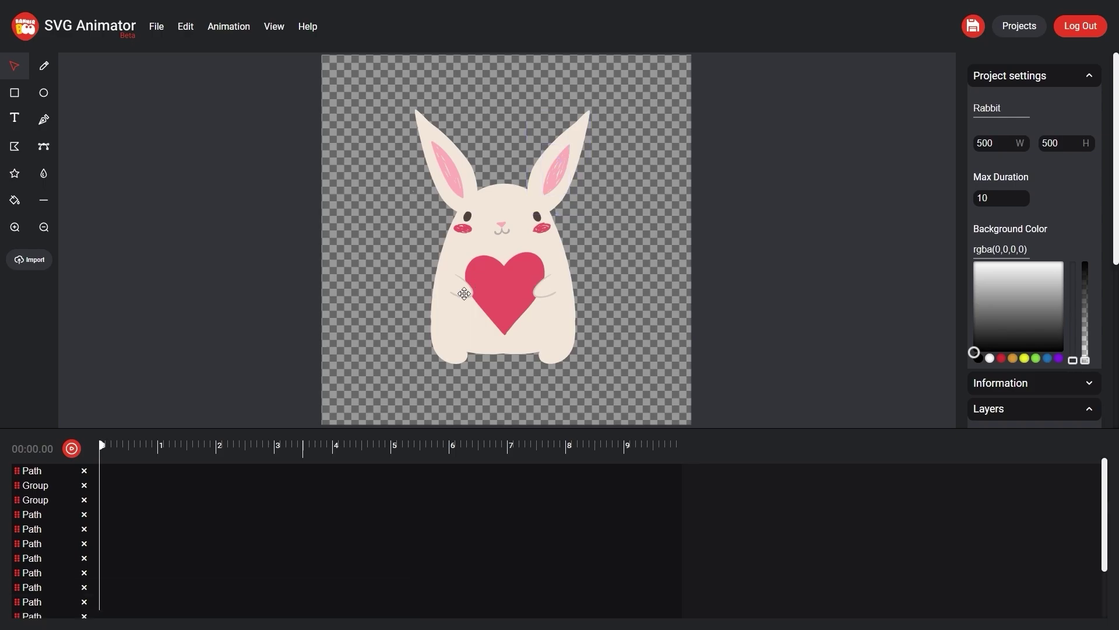
- Group the fill and outline shapes of each hand beside the heart, making one group per hand
scroll(464, 292, up, 5)
click(397, 257)
shift+click(418, 257)
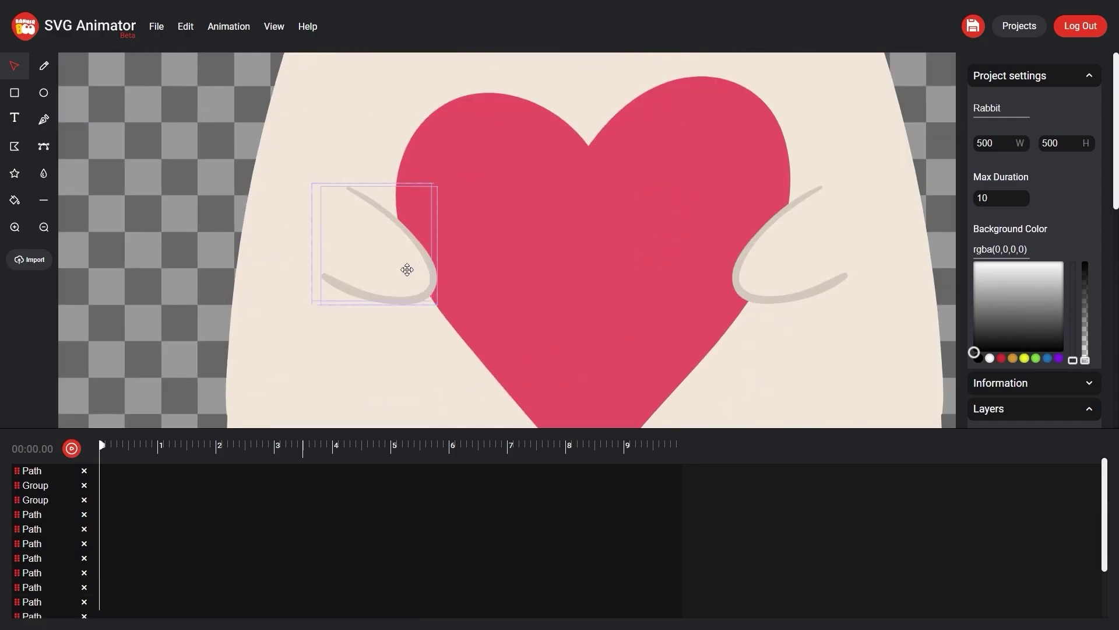
key(ctrl+g)
click(785, 259)
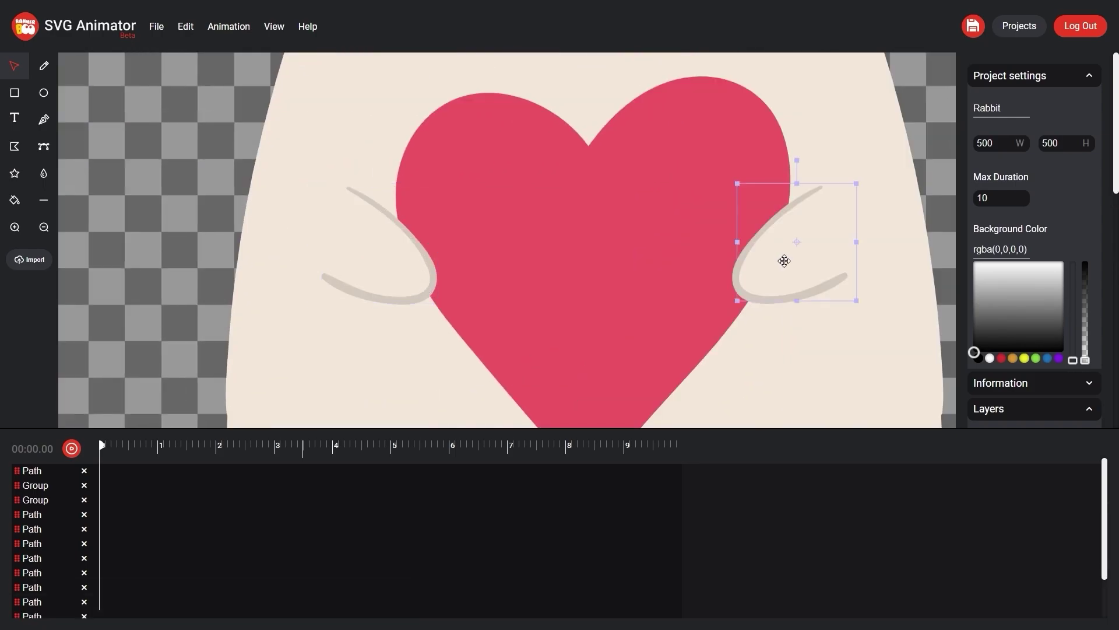
shift+click(738, 273)
scroll(631, 247, down, 5)
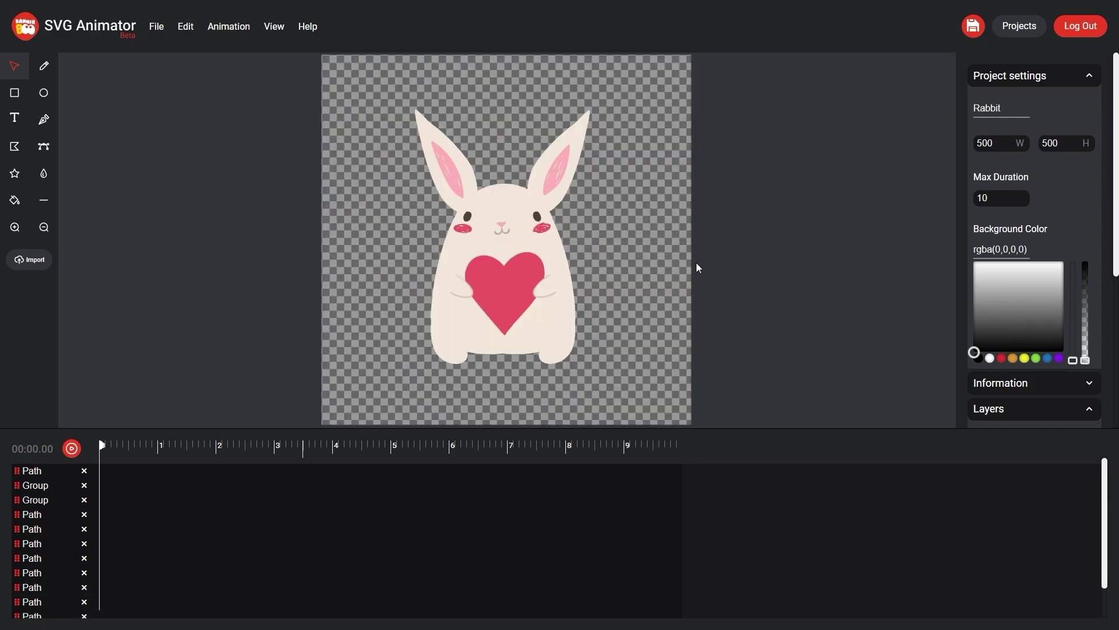
- Rename the heart layer Heart and the two ear groups Ear_left and Ear_right
click(1091, 79)
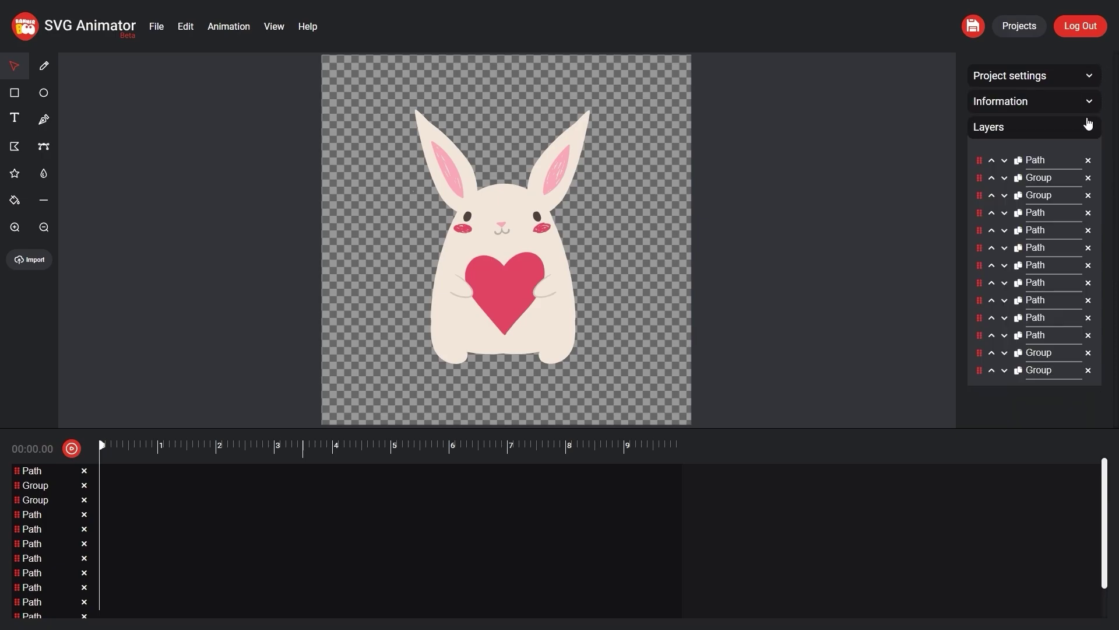
click(509, 287)
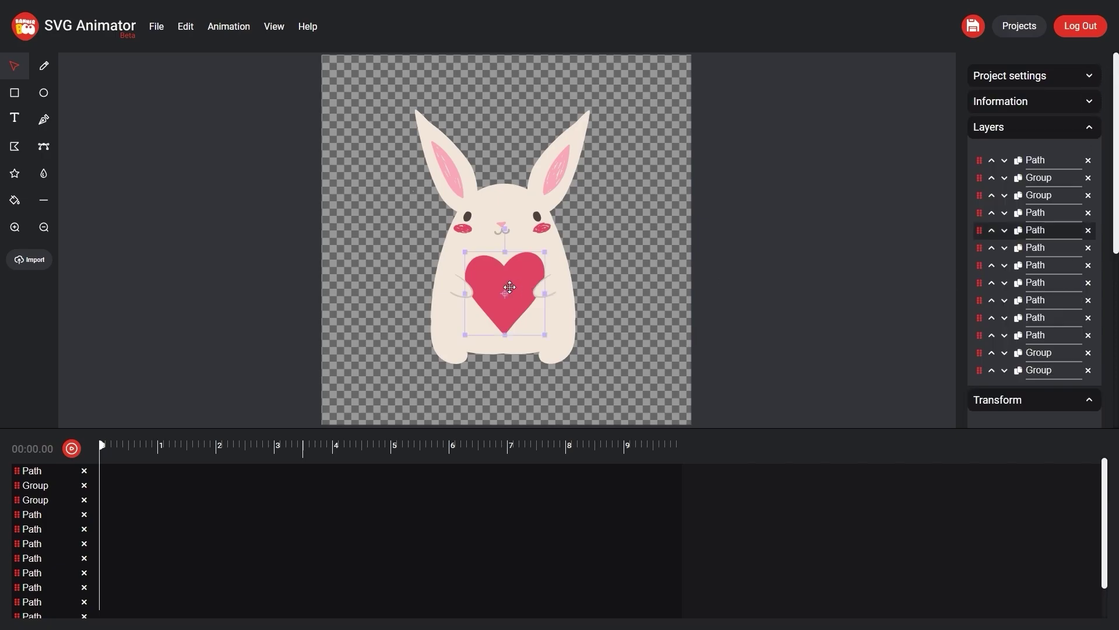
click(1019, 233)
text(Heart)
click(1011, 198)
text(Ear_left)
click(1011, 182)
text(Ear_right)
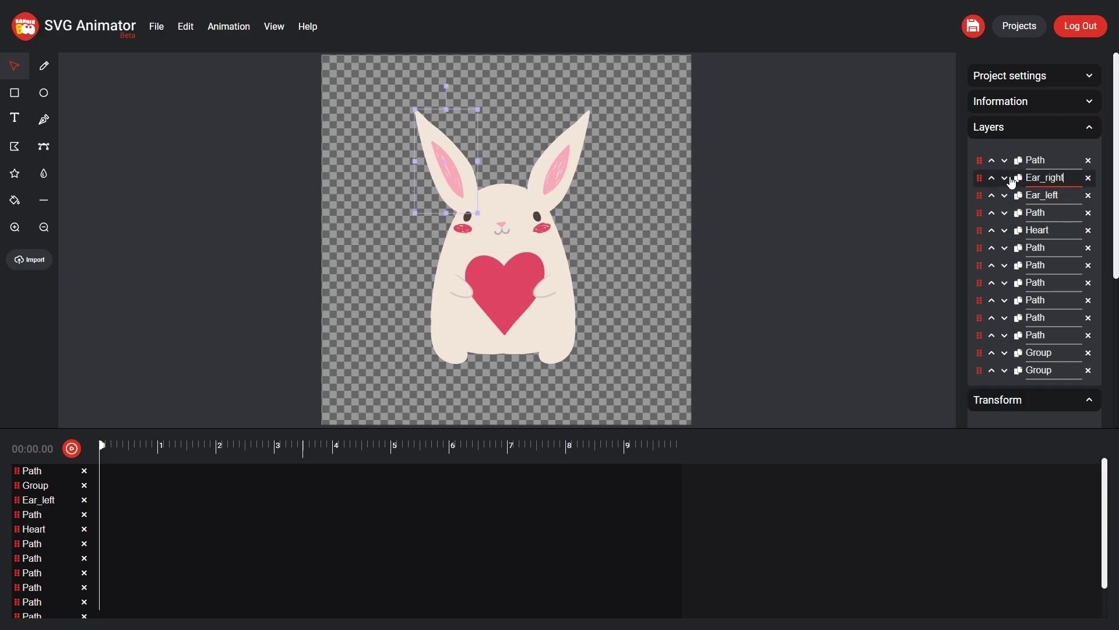
- Rename the body layer Body and the two hand groups Hand_right and Hand_left
click(1007, 214)
text(Body)
click(985, 354)
text(Hand_right)
click(989, 372)
text(Hand_left)
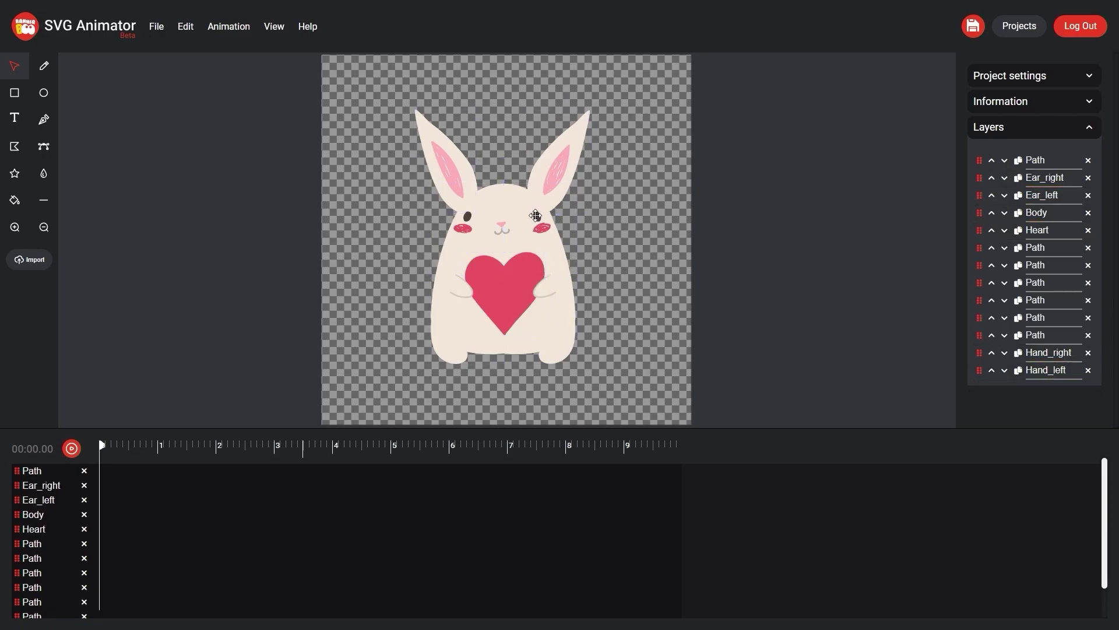
- Rename the facial layers Eye_left, Eye_right, Nose and Mouth, and the two cheek layers R and L
click(990, 250)
text(Eye_left)
click(989, 267)
text(Eye_right)
text(Mouth)
drag(1068, 297, 897, 280)
text(Nose)
text(R)
drag(1061, 317, 991, 335)
text(L)
- Add a keyframe for the Left property at 0 seconds to both Hand_left and Hand_right
click(459, 261)
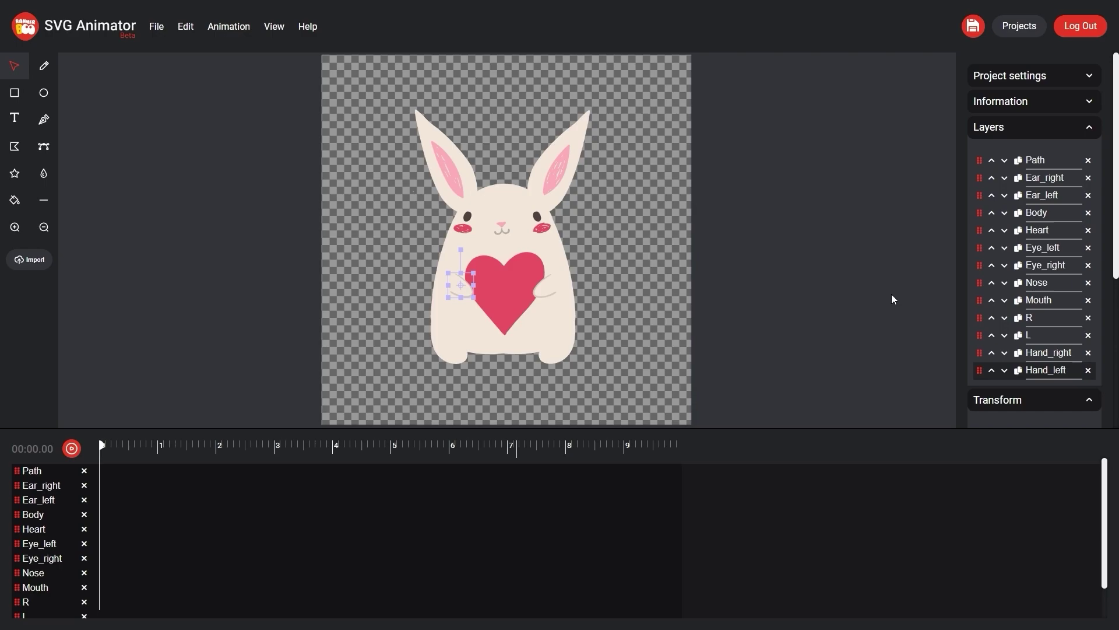
scroll(70, 570, down, 2)
scroll(82, 548, up, 2)
scroll(1002, 363, down, 4)
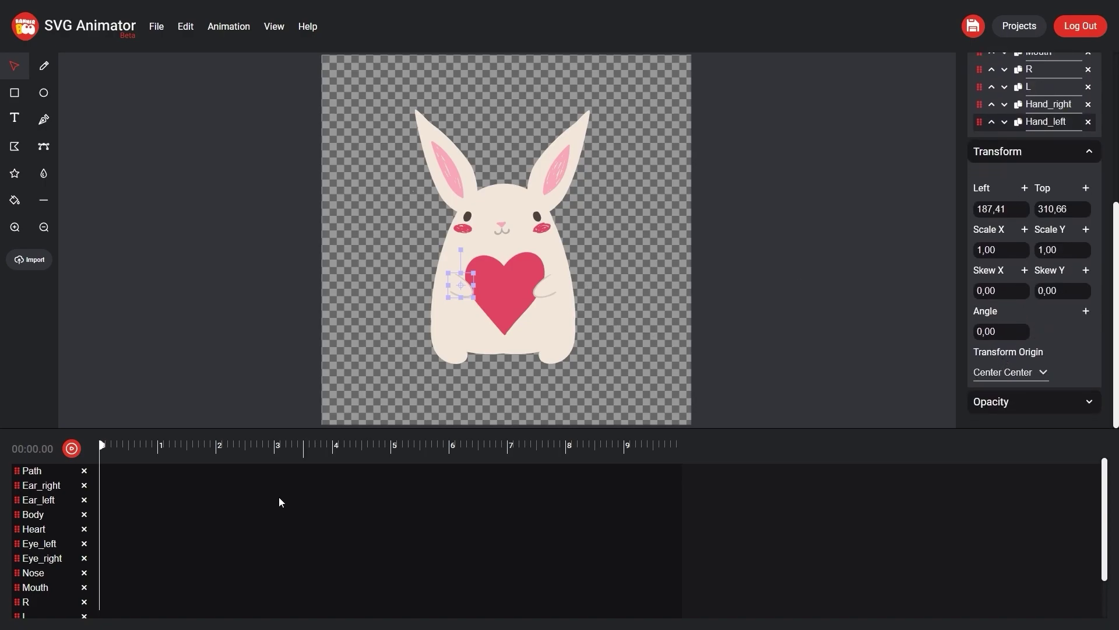
scroll(138, 540, down, 2)
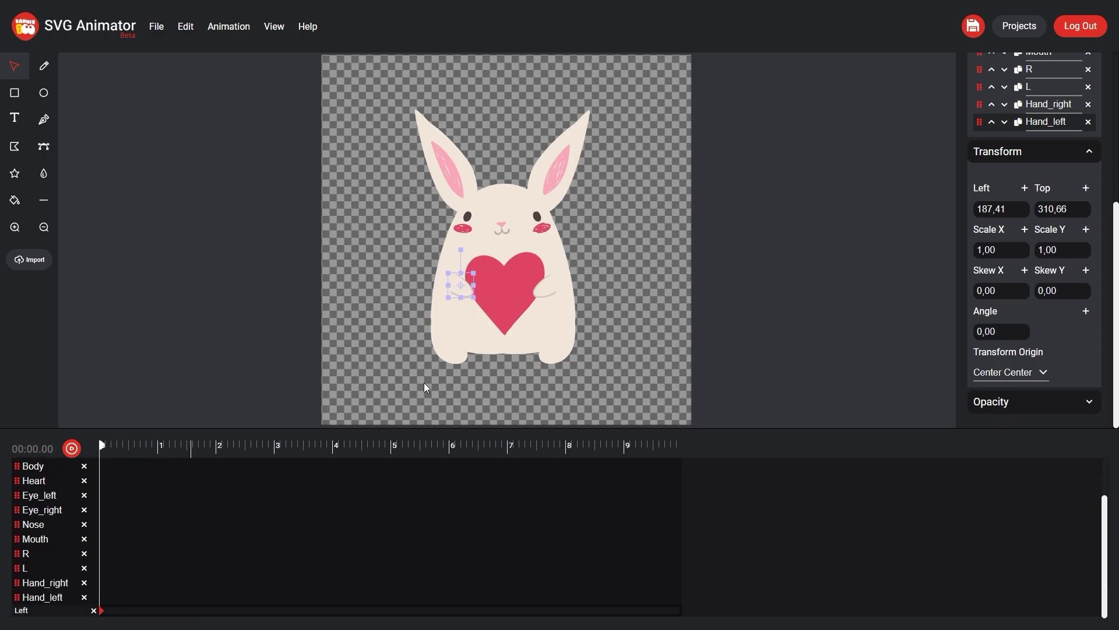
click(544, 288)
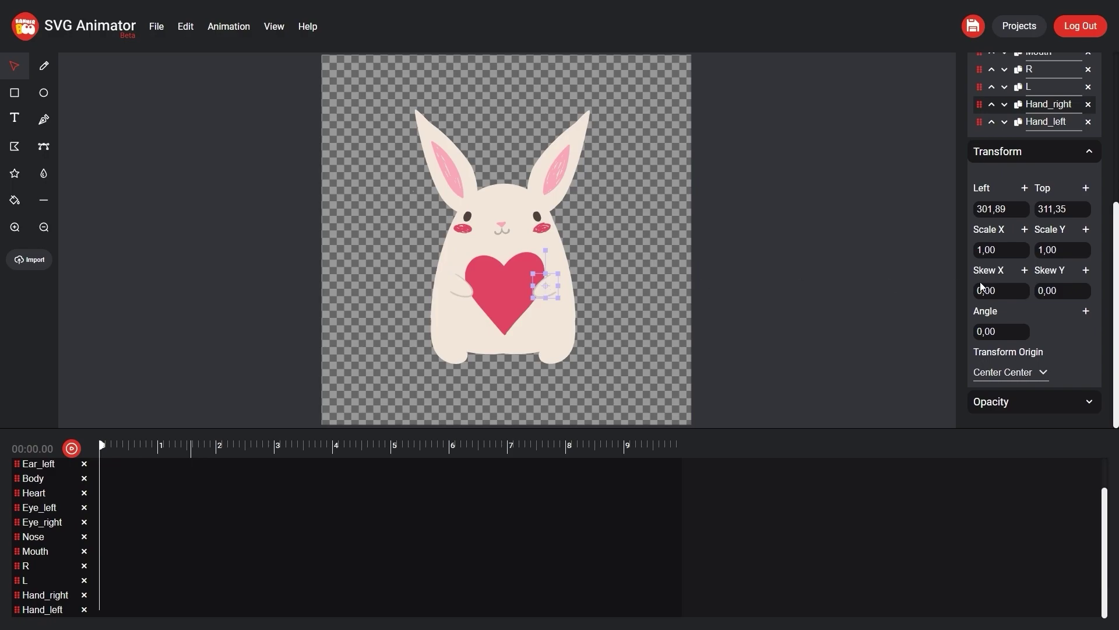
click(1024, 189)
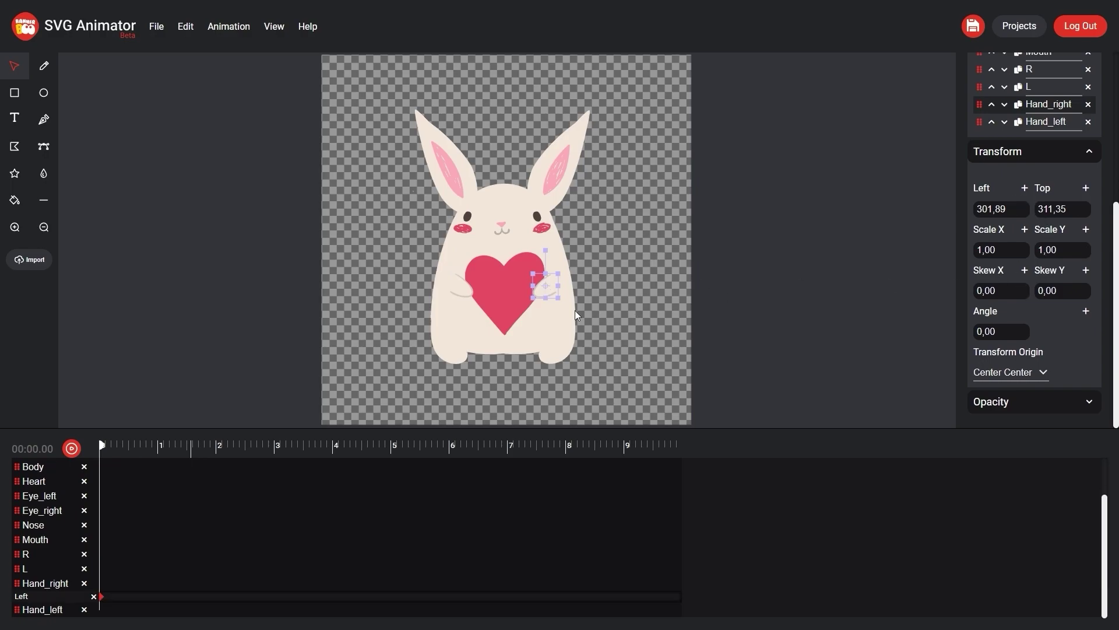
- Add Scale X and Scale Y keyframes at 0 seconds to the heart
click(497, 285)
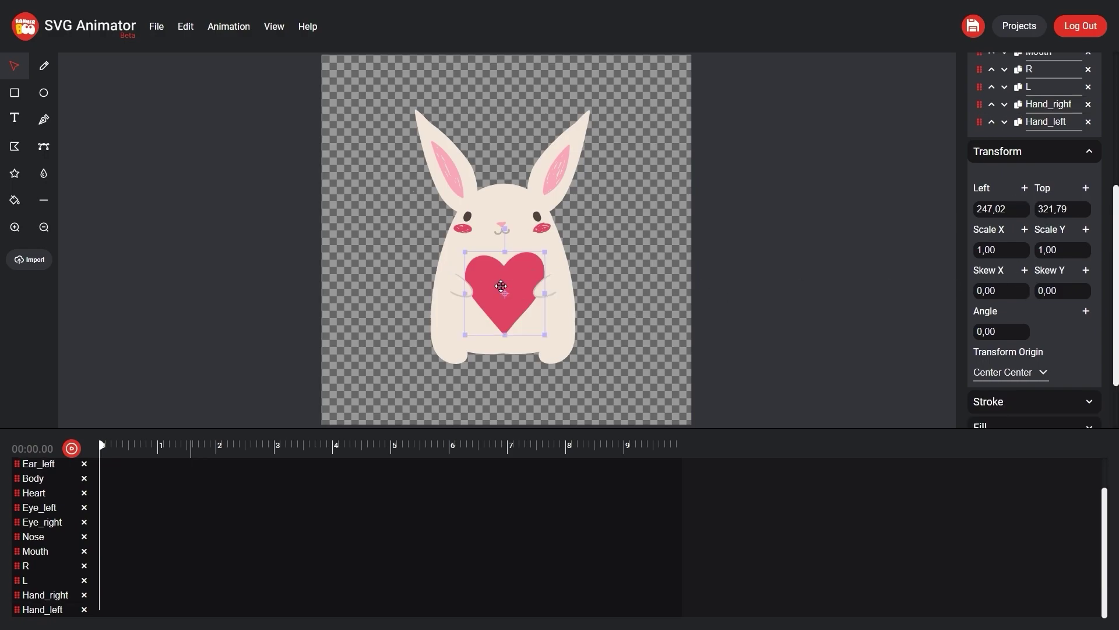
click(1024, 231)
click(1086, 230)
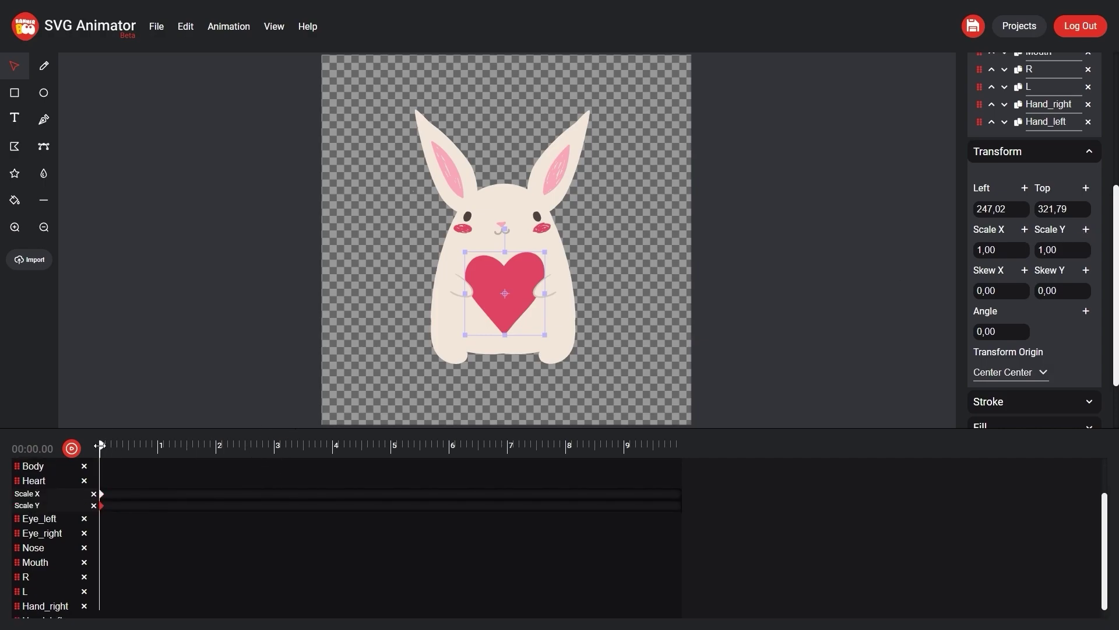
- At 0.5 seconds, shrink the heart to a scale of about 0.75 and move both hands inward against it
drag(99, 444, 128, 445)
drag(544, 335, 534, 325)
scroll(155, 533, down, 1)
drag(462, 289, 477, 289)
drag(549, 290, 535, 291)
click(740, 295)
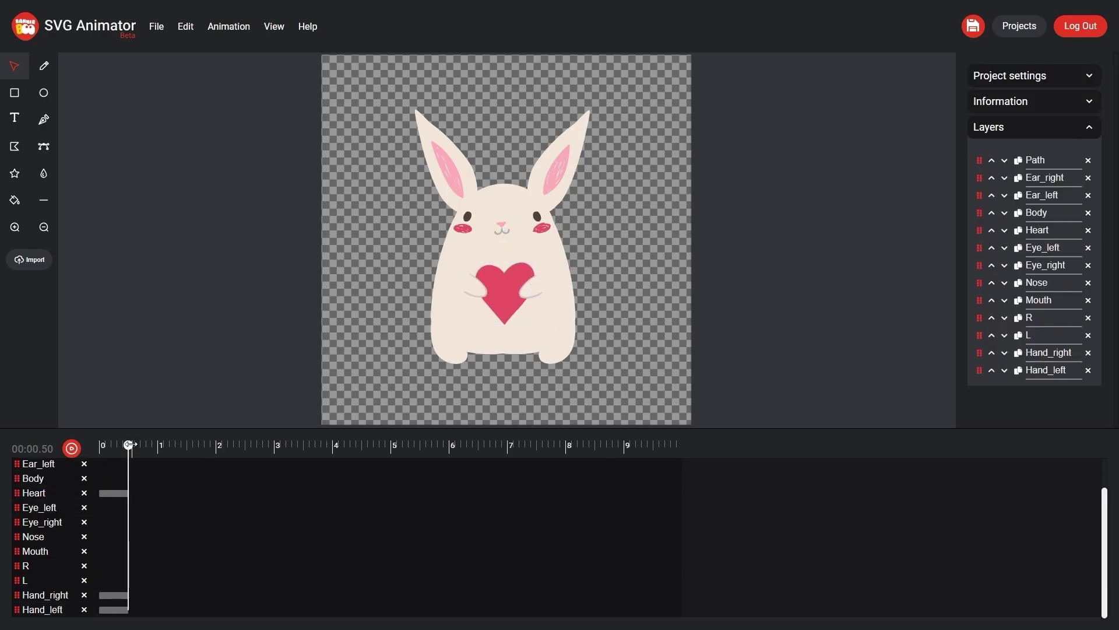
- Set the easing of the heart's Scale X keyframe at 0.5 seconds to Quadratic In Out
click(73, 447)
click(112, 494)
click(129, 484)
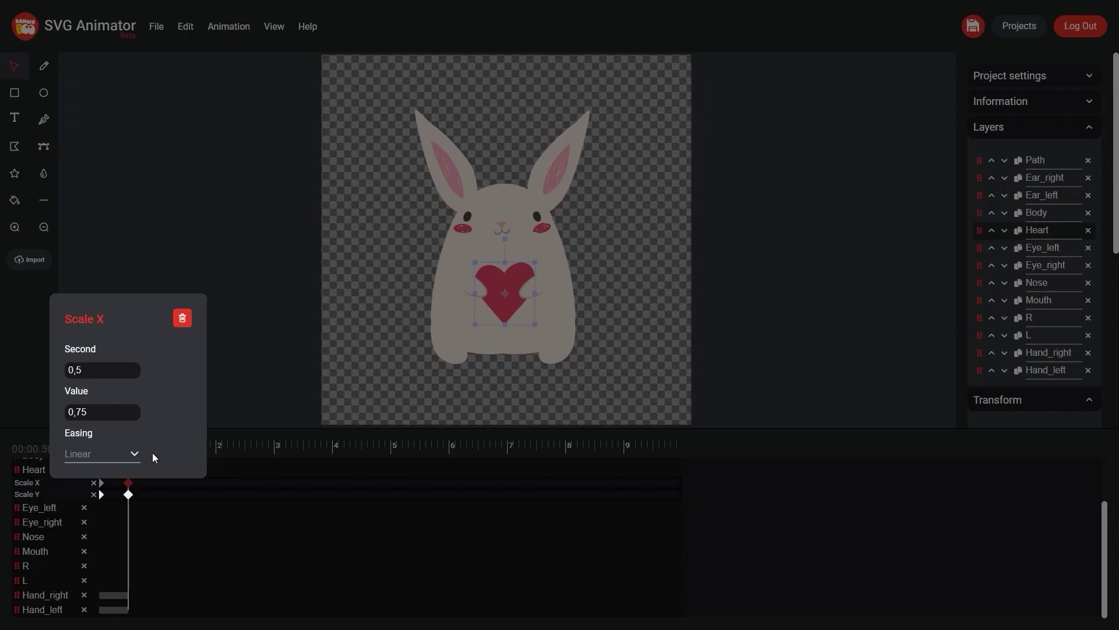
click(129, 456)
scroll(117, 274, up, 1)
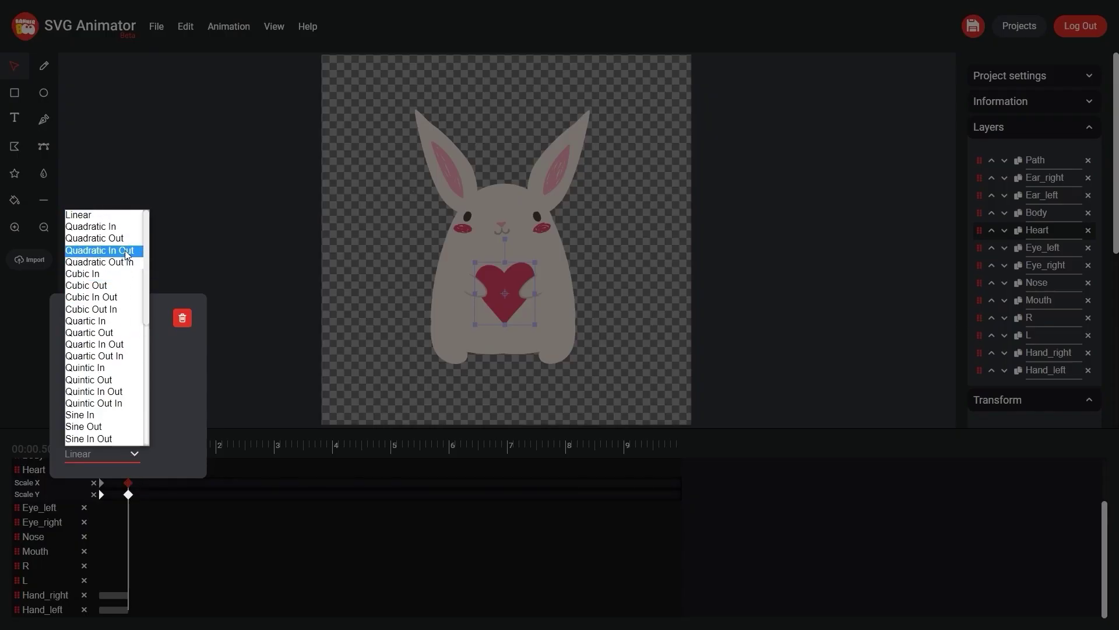
click(128, 251)
click(182, 501)
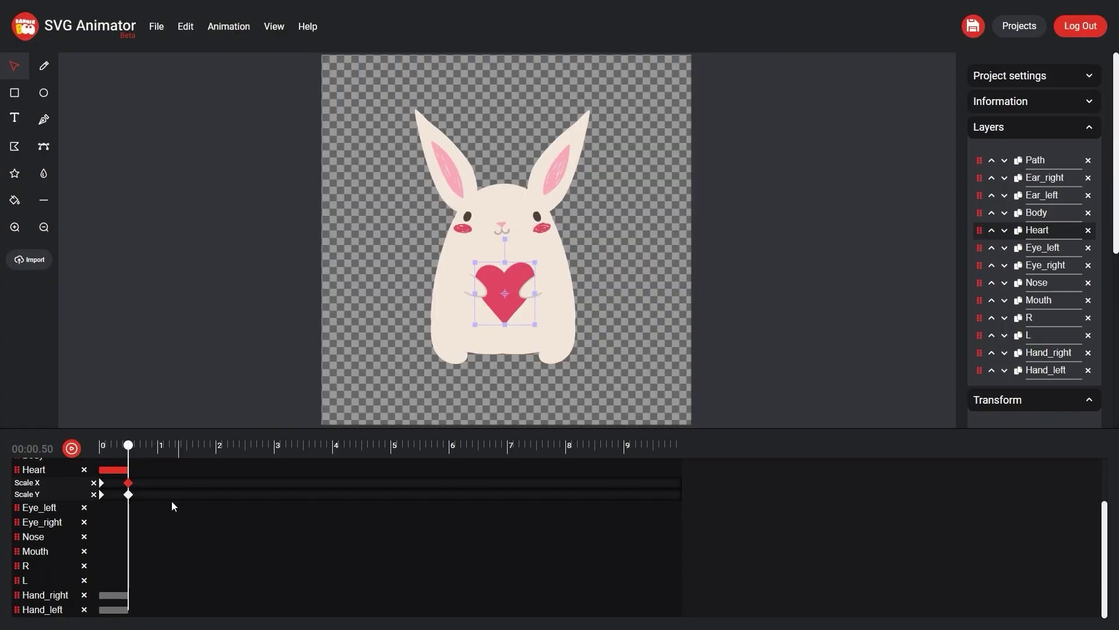
- Set the easing of the heart's Scale Y keyframe at 0.5 seconds to Quadratic In Out
click(129, 494)
click(115, 466)
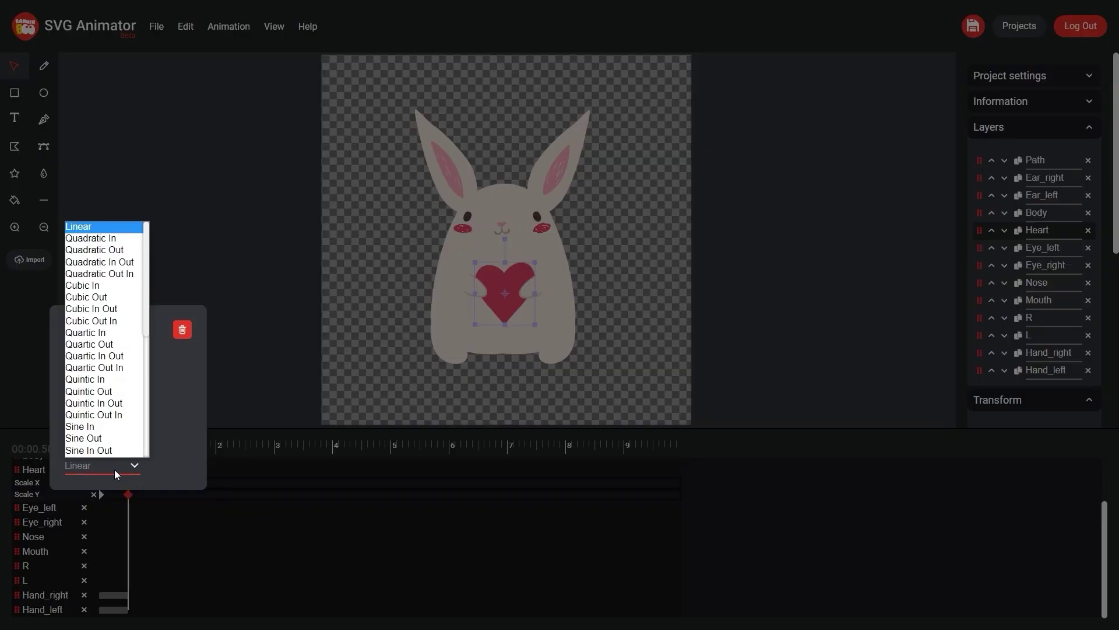
click(122, 264)
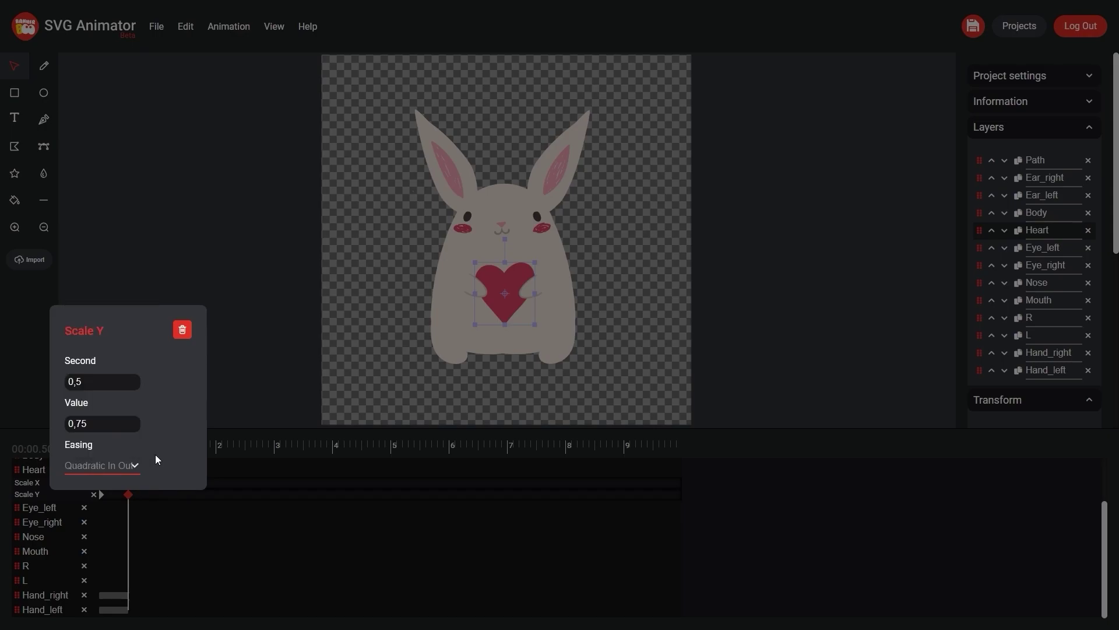
- Copy the heart's Scale X and Scale Y keyframes from 0.5 seconds to 0.93 seconds
click(162, 535)
click(115, 567)
click(111, 609)
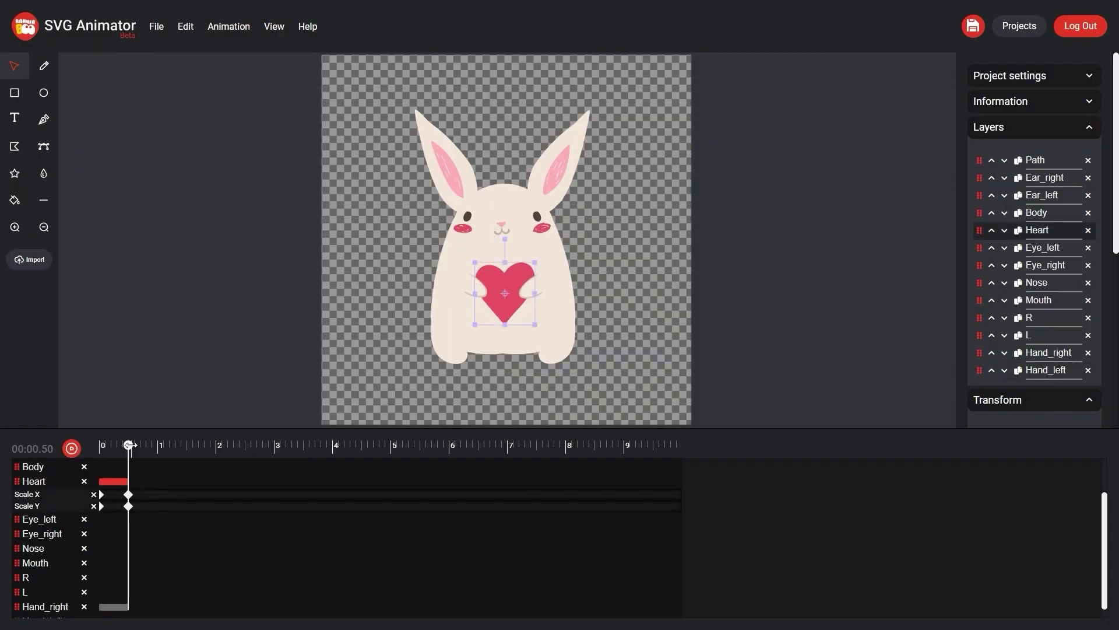
drag(129, 445, 153, 445)
key(ctrl+v)
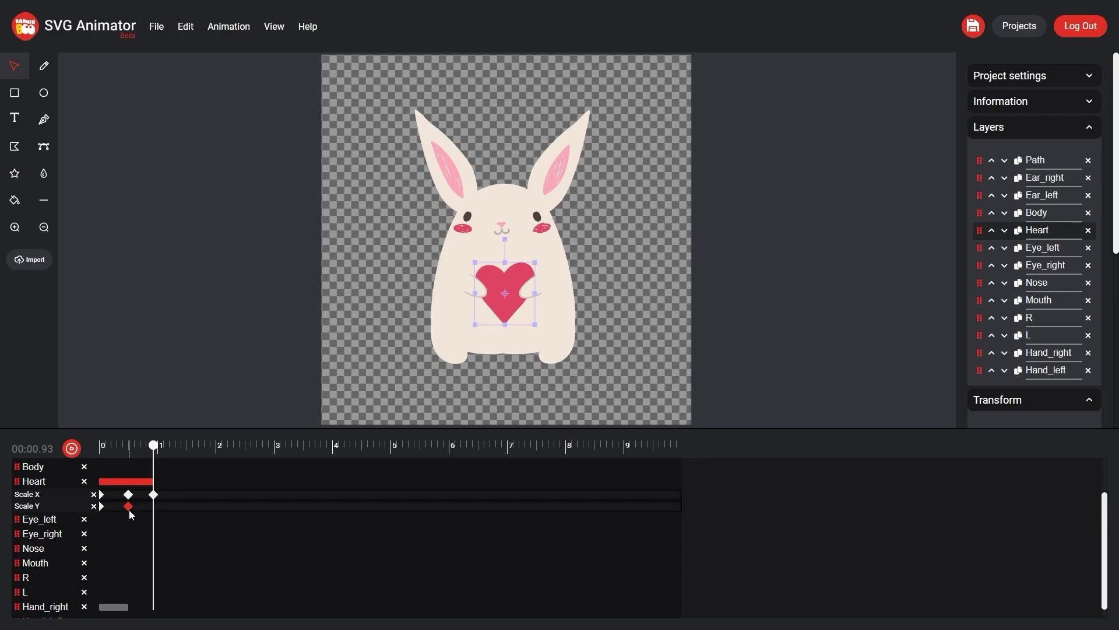
key(ctrl+v)
- Copy the Left keyframes of the right and left hands from 0.5 seconds to 0.93 seconds
scroll(117, 554, down, 1)
click(16, 599)
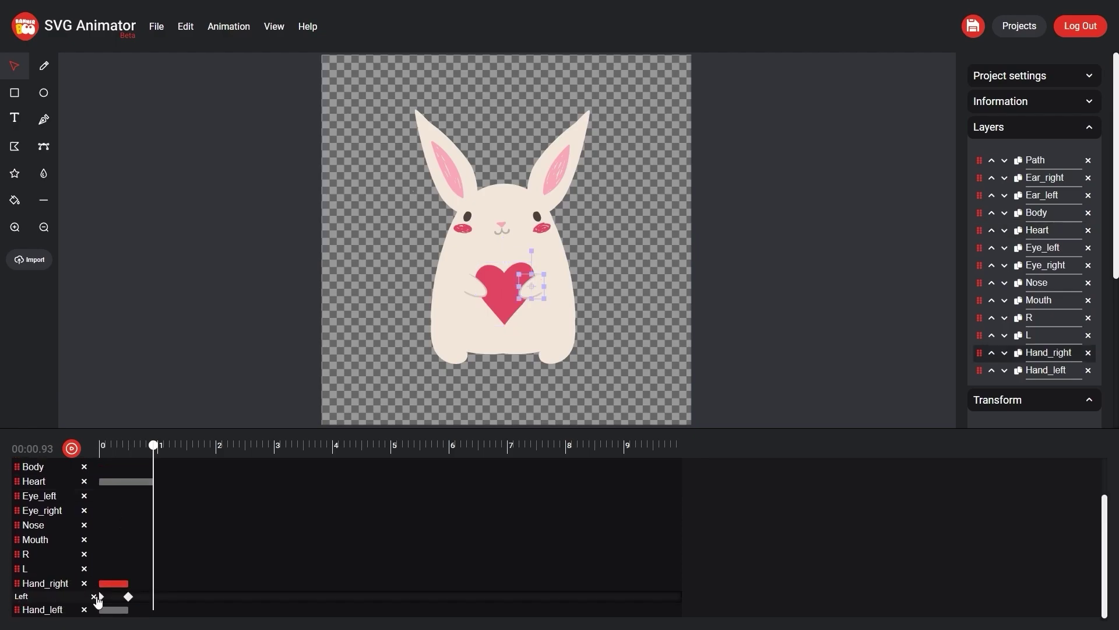
click(128, 596)
key(ctrl+c)
key(ctrl+v)
click(36, 608)
click(127, 609)
key(ctrl+c)
key(ctrl+v)
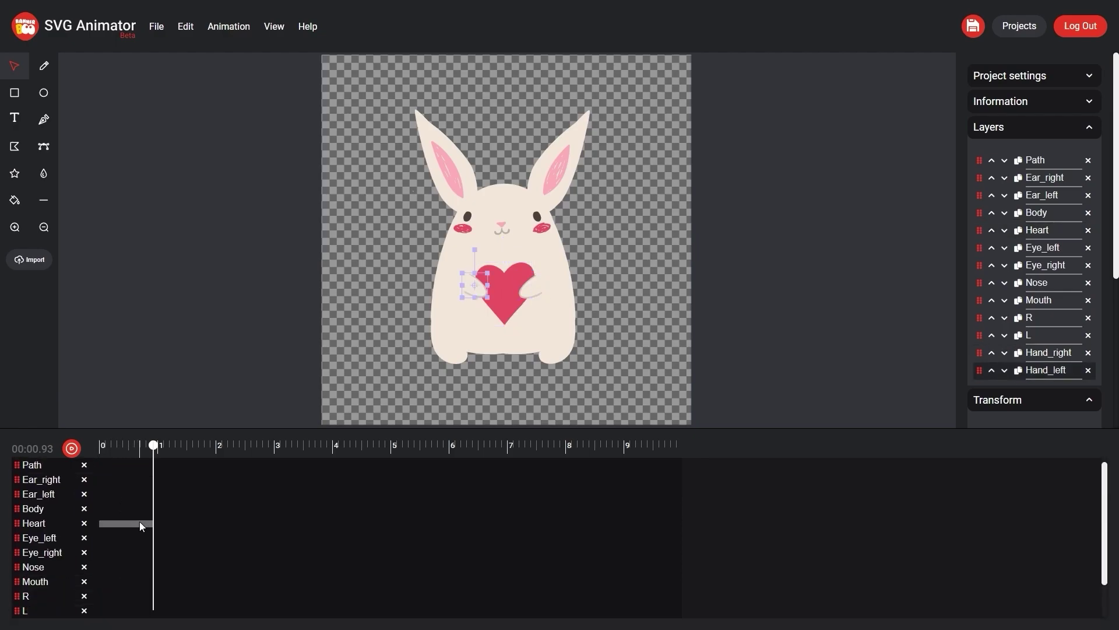
- Copy the left hand's starting Left keyframe to 1.47 seconds and set its easing to Quadratic In Out
drag(154, 445, 185, 445)
click(101, 610)
key(ctrl+c)
key(ctrl+v)
double_click(184, 610)
click(184, 582)
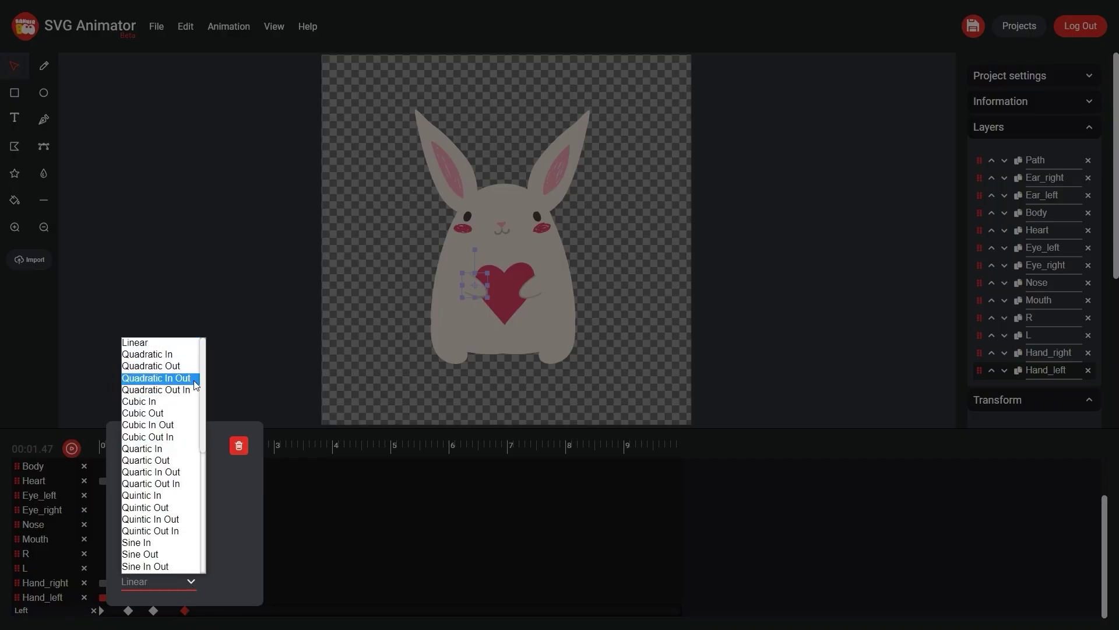
click(194, 379)
- Copy the right hand's starting Left keyframe to 1.47 seconds and set its easing to Quadratic In Out
click(116, 582)
click(100, 596)
key(ctrl+c)
key(ctrl+v)
double_click(185, 596)
click(188, 567)
click(173, 366)
- Copy the heart's starting Scale X keyframe to 1.47 seconds with Quadratic In Out easing
click(116, 481)
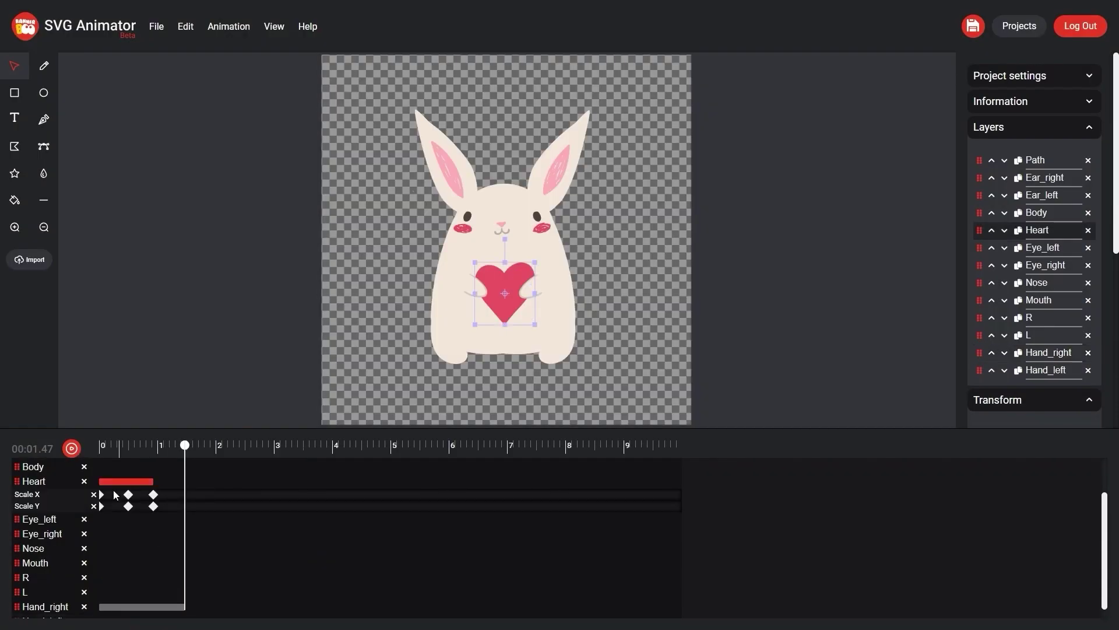
click(101, 494)
double_click(185, 494)
click(187, 465)
click(156, 262)
- Copy the heart's starting Scale Y keyframe to 1.47 seconds with Quadratic In Out easing
click(102, 506)
key(ctrl+c)
key(ctrl+v)
double_click(185, 506)
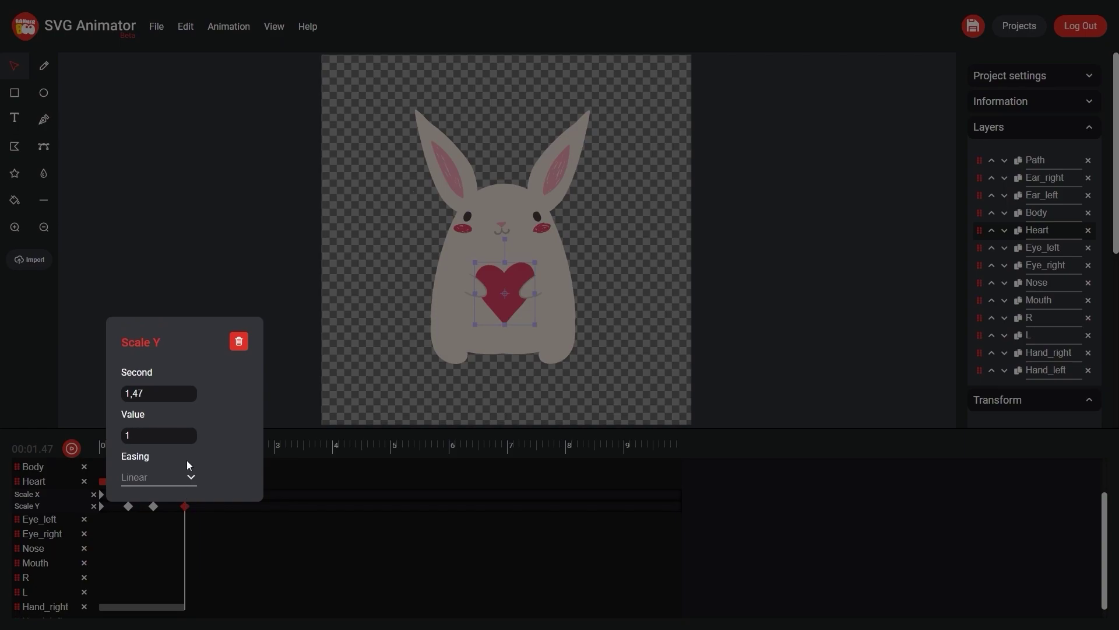
click(187, 478)
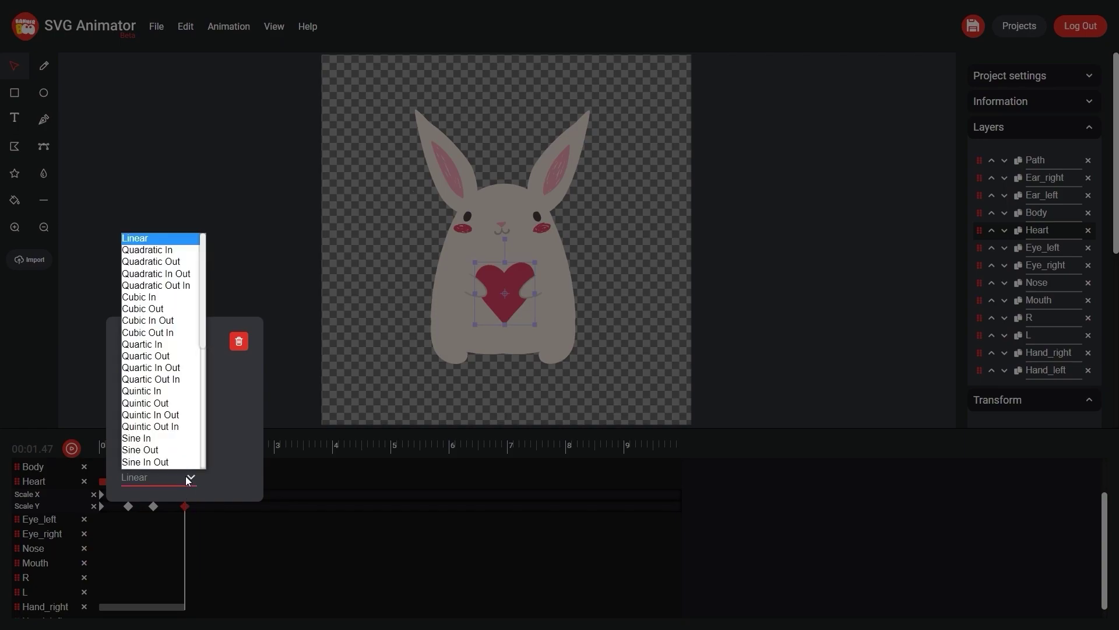
click(178, 271)
click(271, 532)
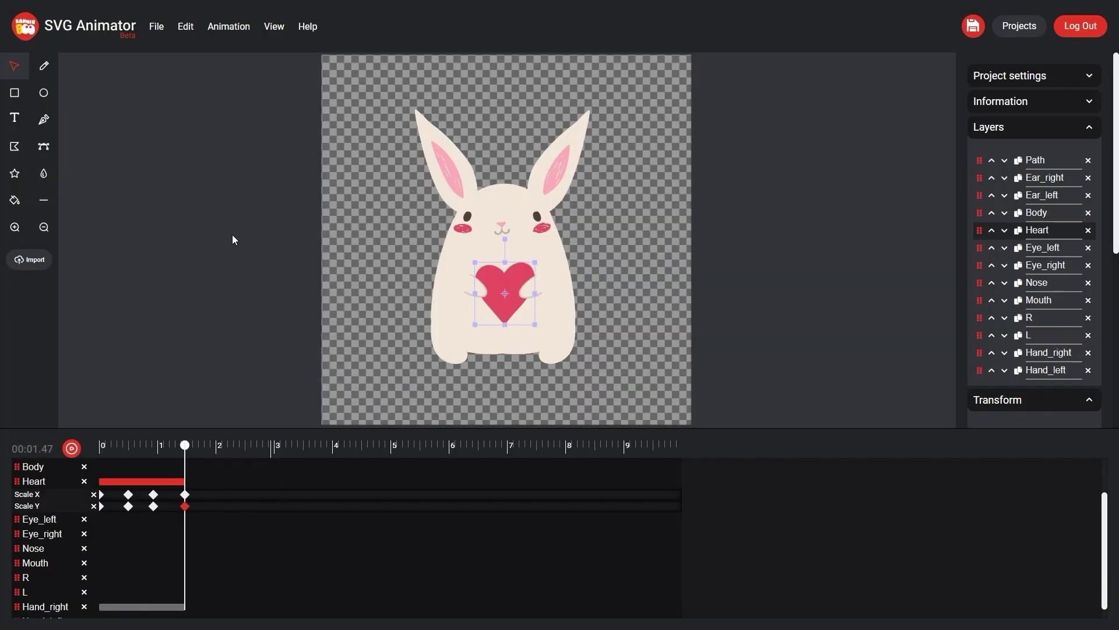
- Set the default easing for new keyframes to Quadratic In Out
click(236, 27)
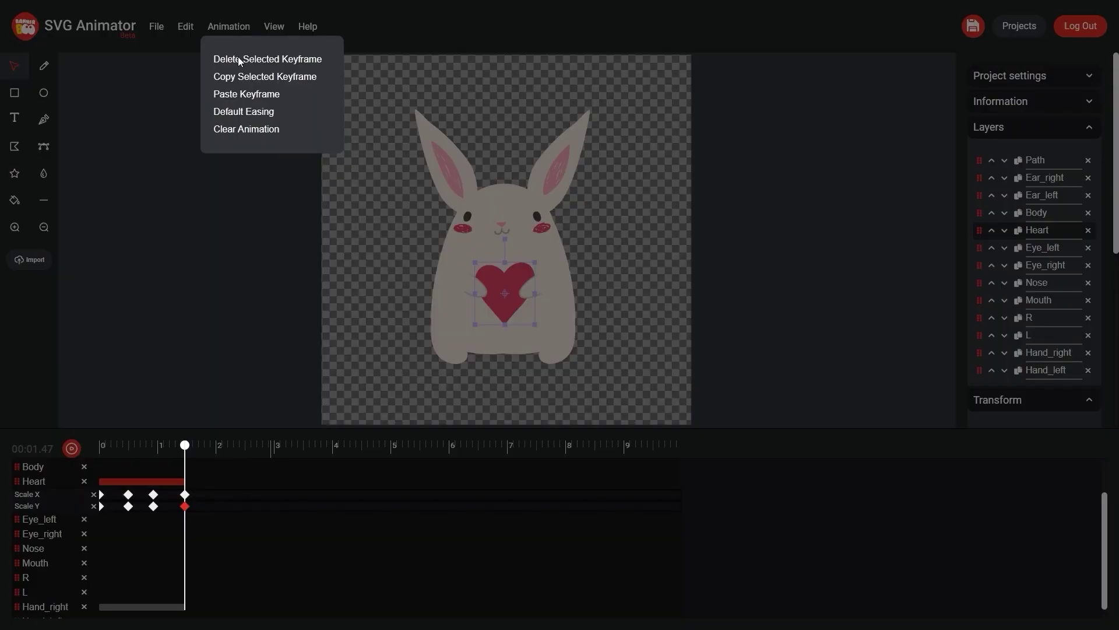
click(255, 113)
click(552, 327)
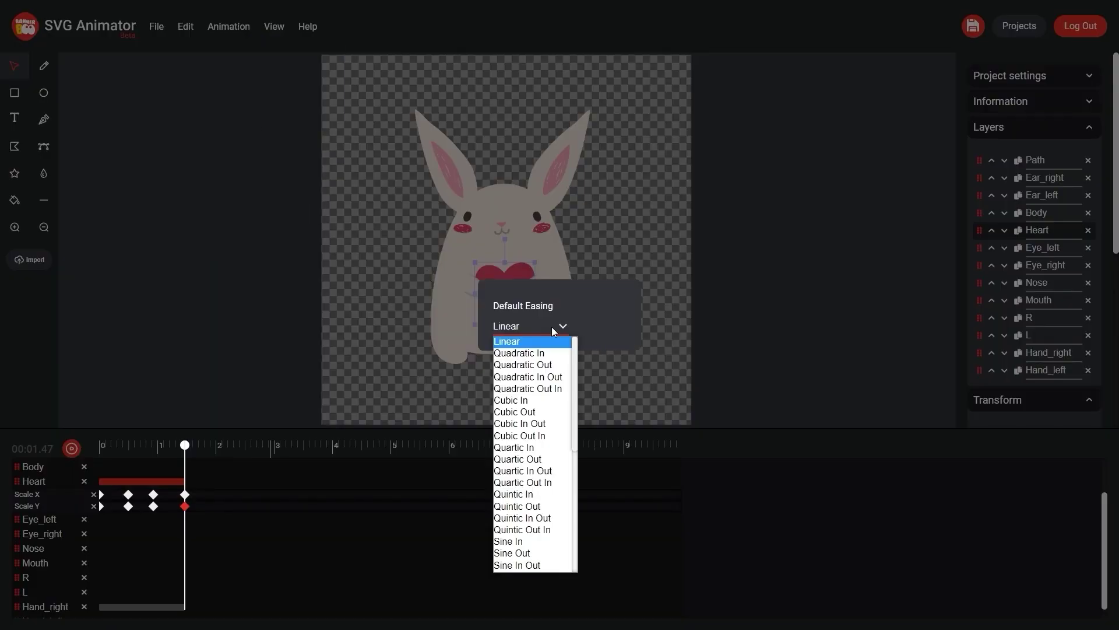
click(556, 377)
click(207, 358)
- Play the animation from 0 seconds to check the heart and hand movement
drag(185, 445, 29, 446)
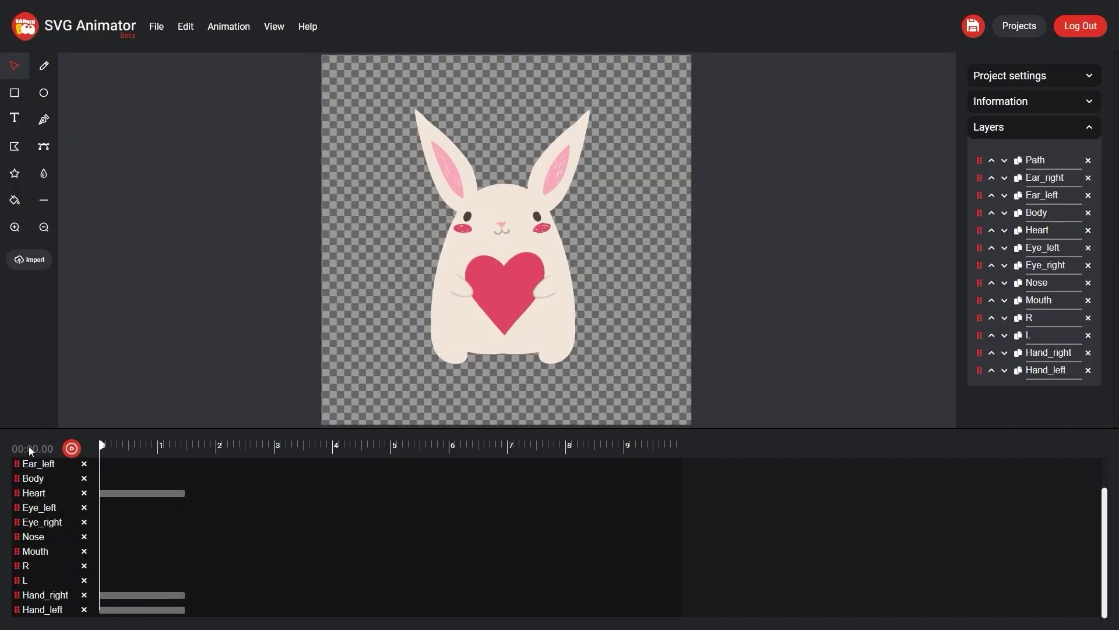
click(71, 448)
- Add a Scale X keyframe at 0 seconds to the left eye and try to flatten the eye at about 0.5 seconds
click(466, 216)
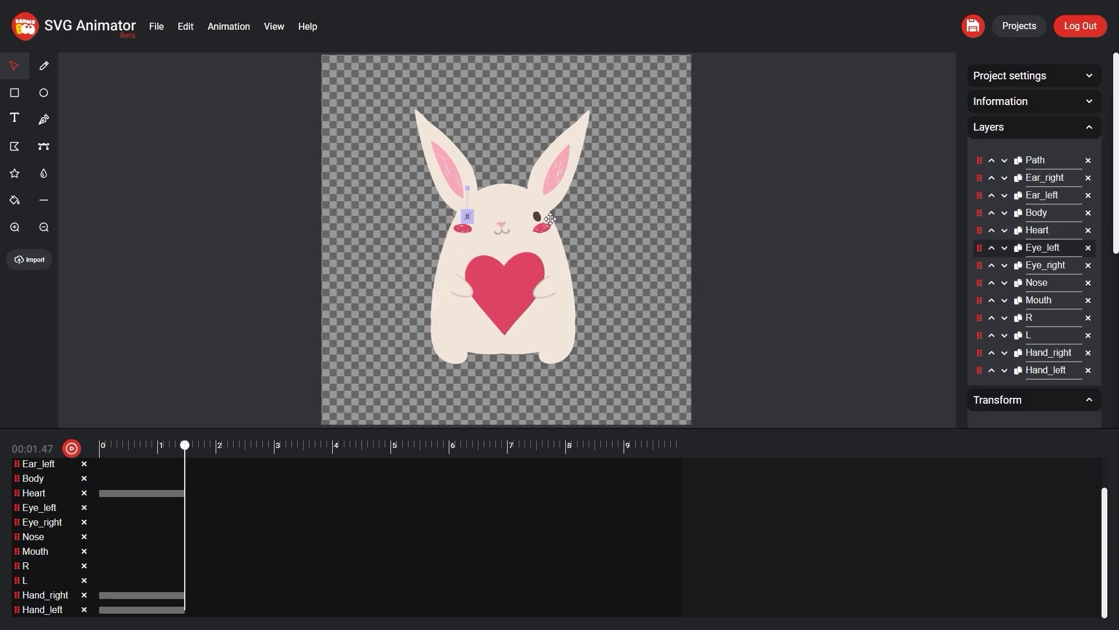
click(505, 274)
click(101, 445)
click(1049, 247)
scroll(503, 223, up, 3)
scroll(969, 253, down, 4)
click(1024, 244)
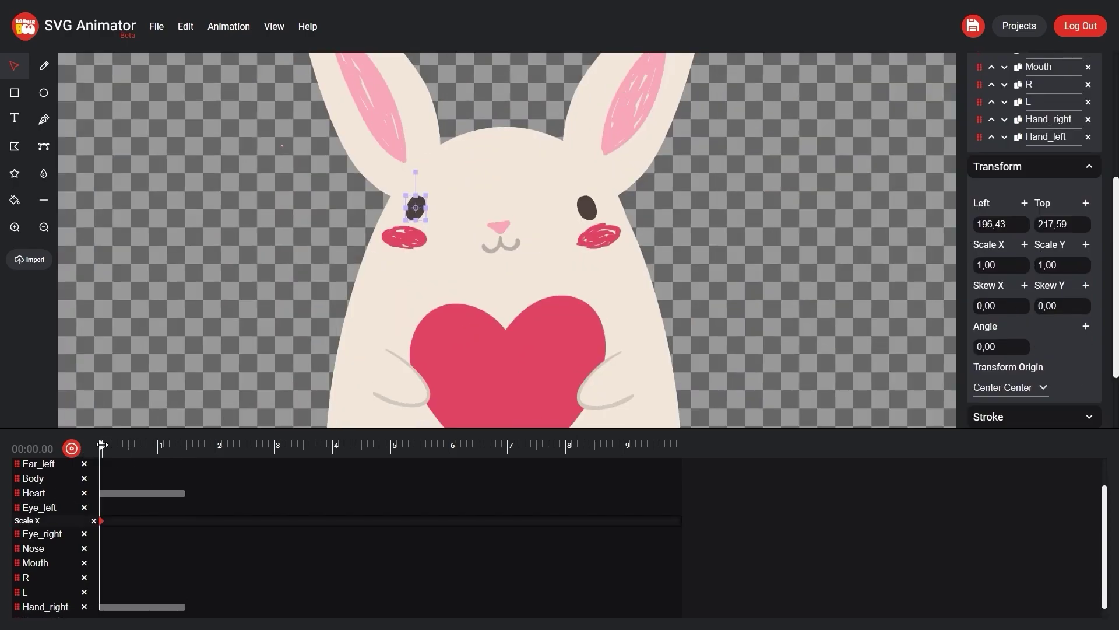
drag(101, 445, 127, 445)
drag(416, 220, 415, 212)
- Flatten the left eye to a Scale Y of 0.25 at 0.51 seconds and copy that keyframe to about 1 second
scroll(417, 214, up, 4)
scroll(438, 230, down, 2)
click(127, 445)
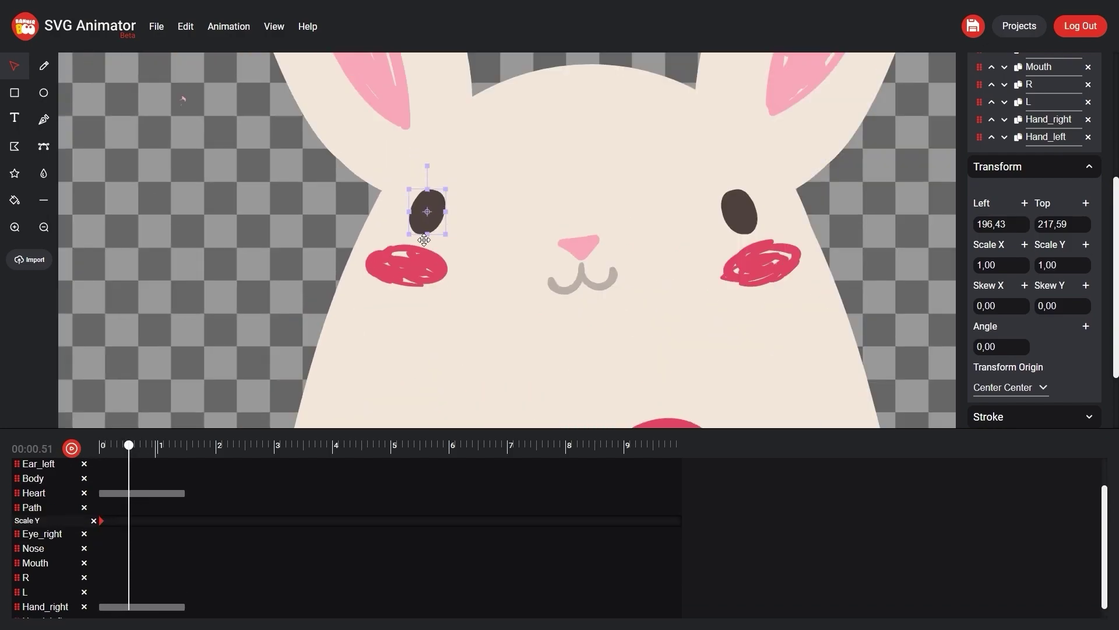
drag(427, 233, 427, 217)
click(157, 445)
click(128, 520)
key(ctrl+v)
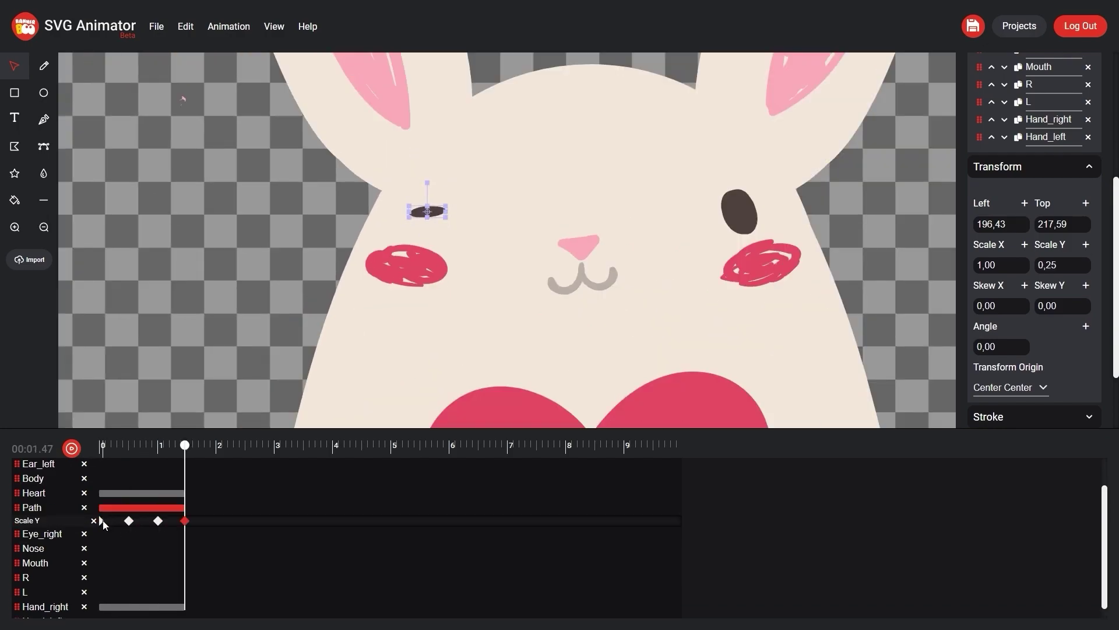
- Copy the left eye's starting Scale Y keyframe to 1.47 seconds
click(101, 520)
key(ctrl+v)
click(194, 383)
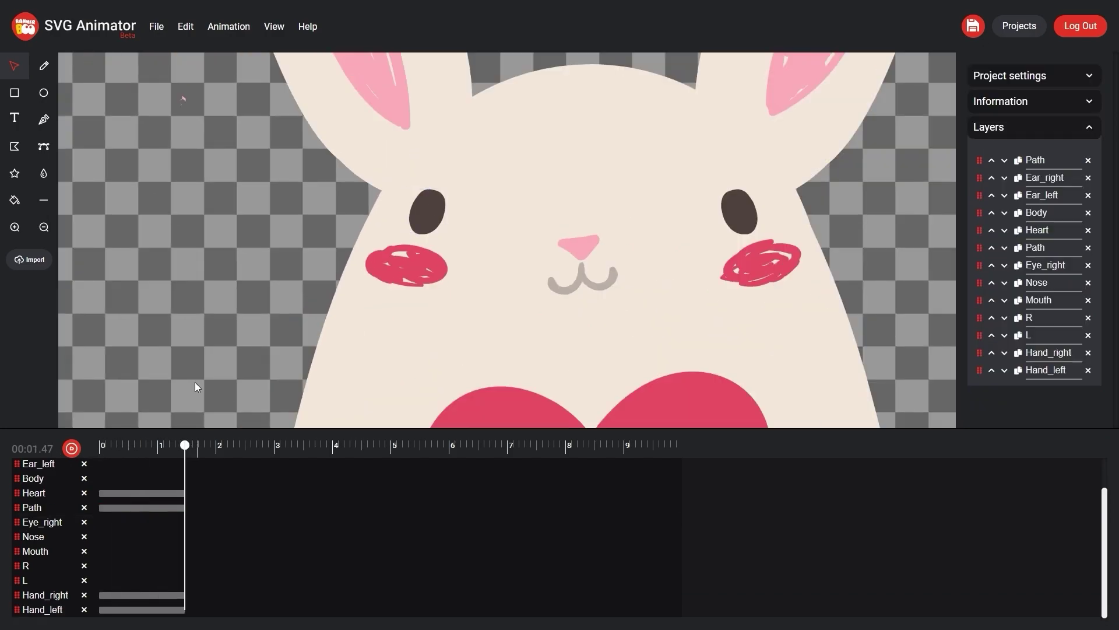
- Keyframe the right eye's Scale Y from 0 seconds, flattened to 0.25 at about 0.5 and 1.01 seconds and reopened at 1.46 seconds
click(1050, 265)
scroll(1049, 291, down, 3)
click(1085, 303)
drag(739, 234, 739, 217)
drag(128, 445, 184, 444)
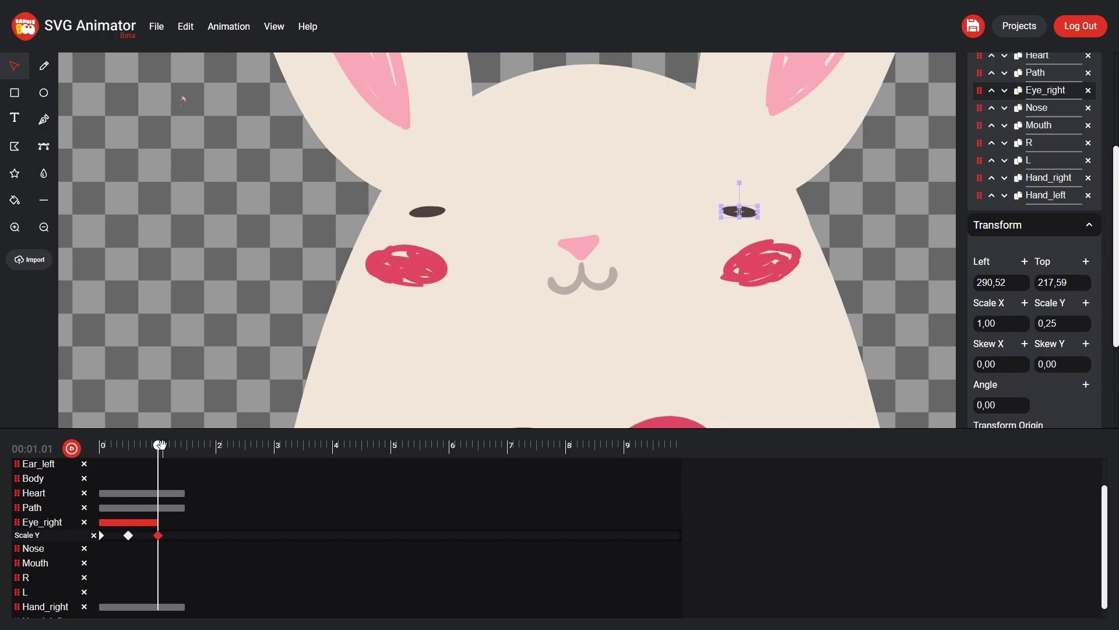
key(ctrl+v)
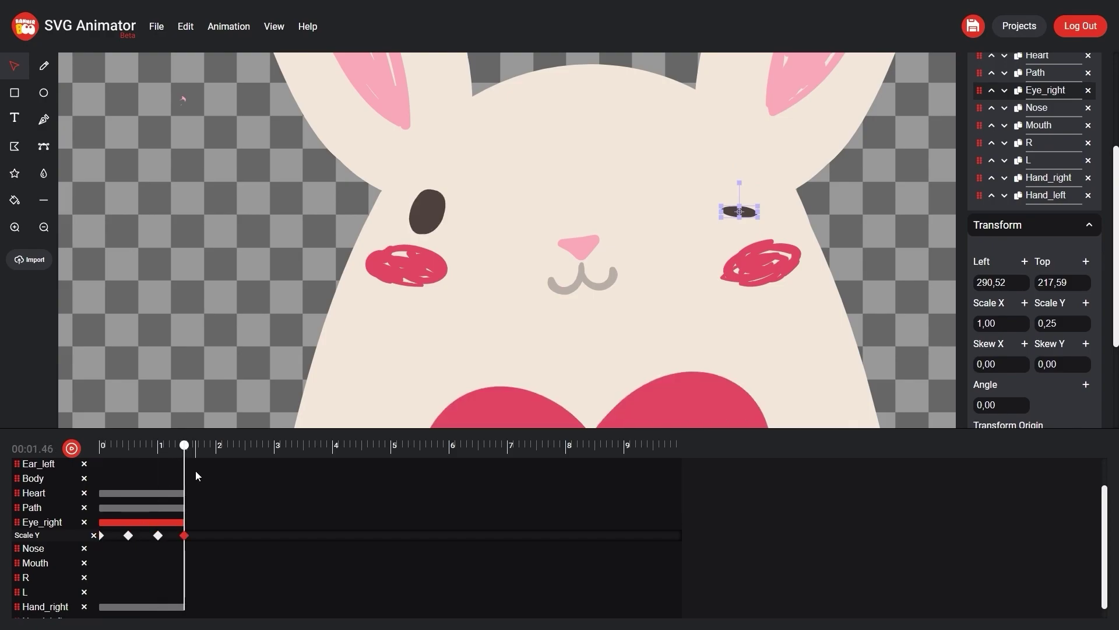
- Add Top keyframes to both cheeks so they rise slightly at about 0.5 seconds and return at about 1.47 seconds
click(407, 265)
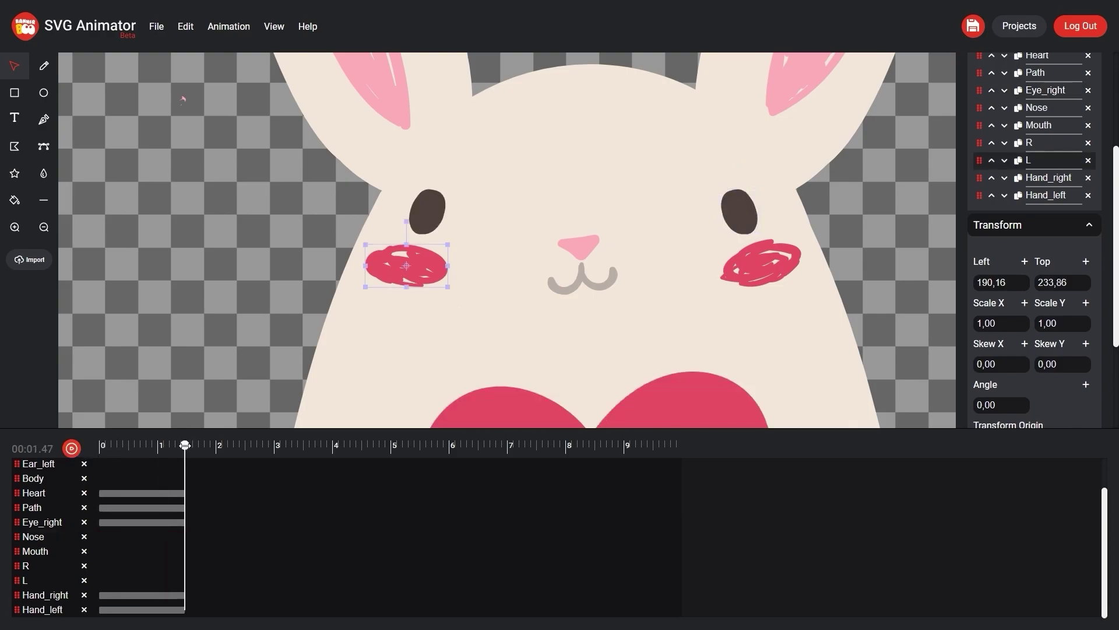
click(100, 445)
click(761, 263)
click(407, 265)
click(1086, 262)
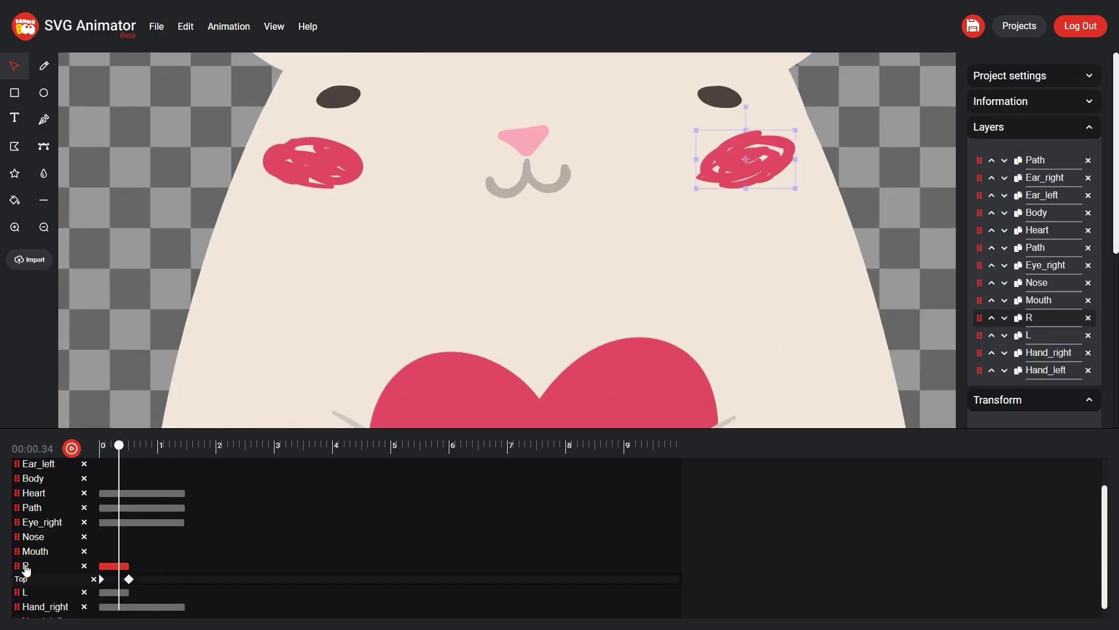
drag(158, 445, 186, 444)
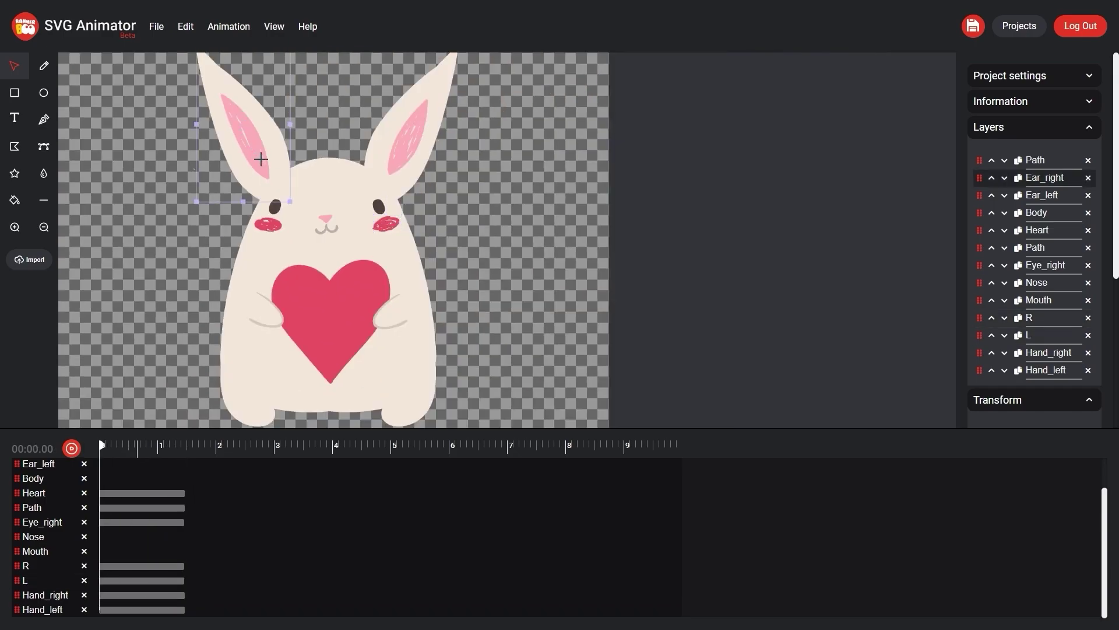
- Place the transform origins of both ears at their bases and add an Angle keyframe at 0 seconds to the right ear
click(411, 130)
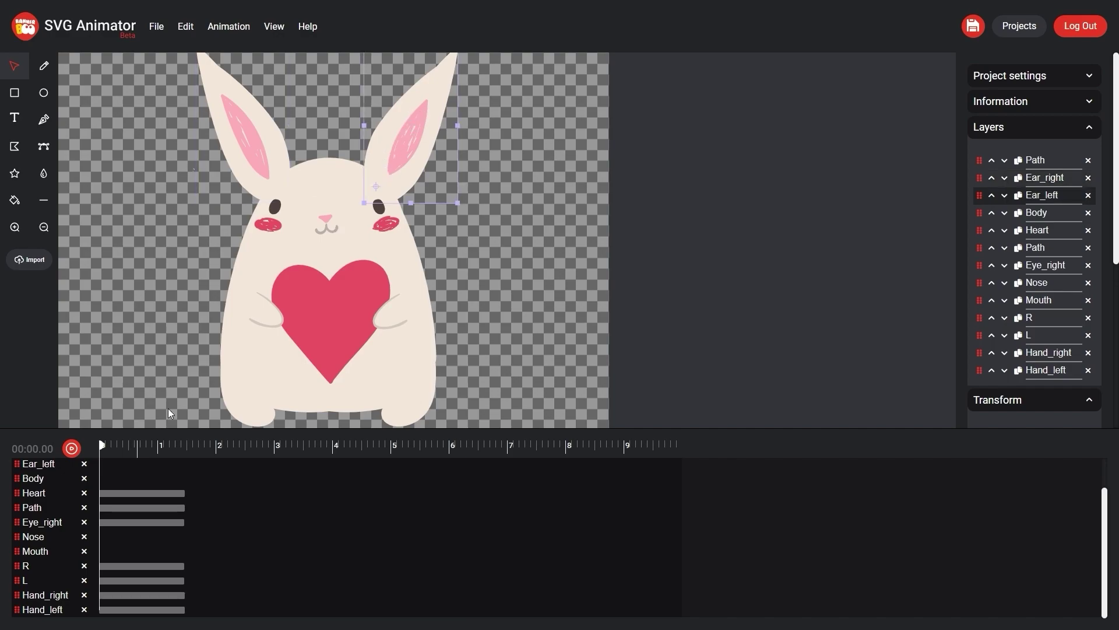
click(250, 173)
scroll(473, 219, down, 2)
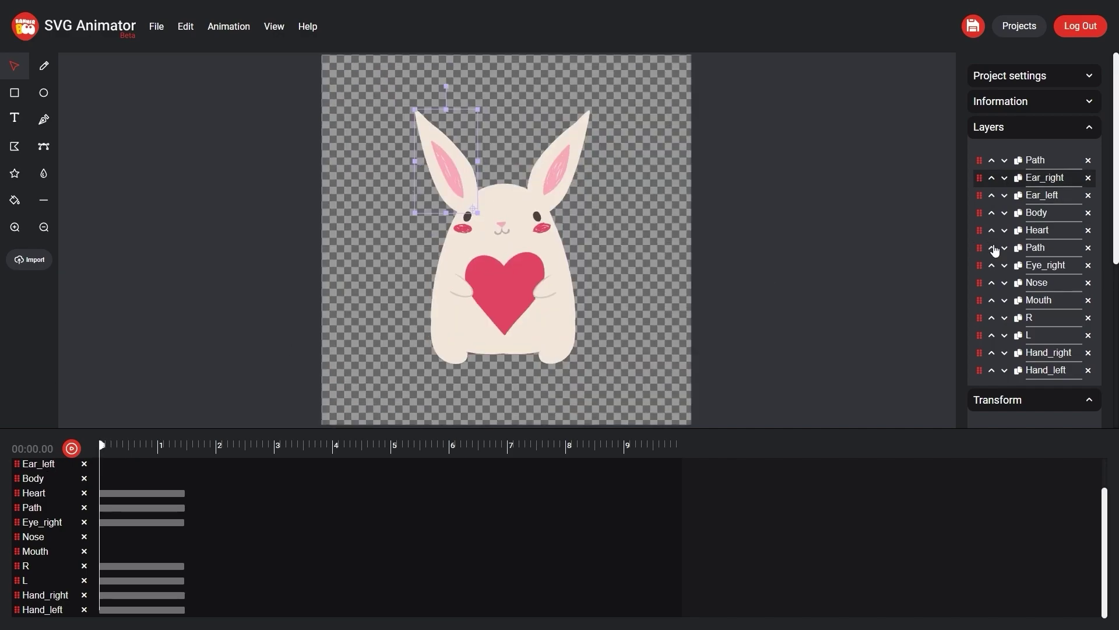
scroll(995, 250, down, 4)
scroll(123, 499, up, 1)
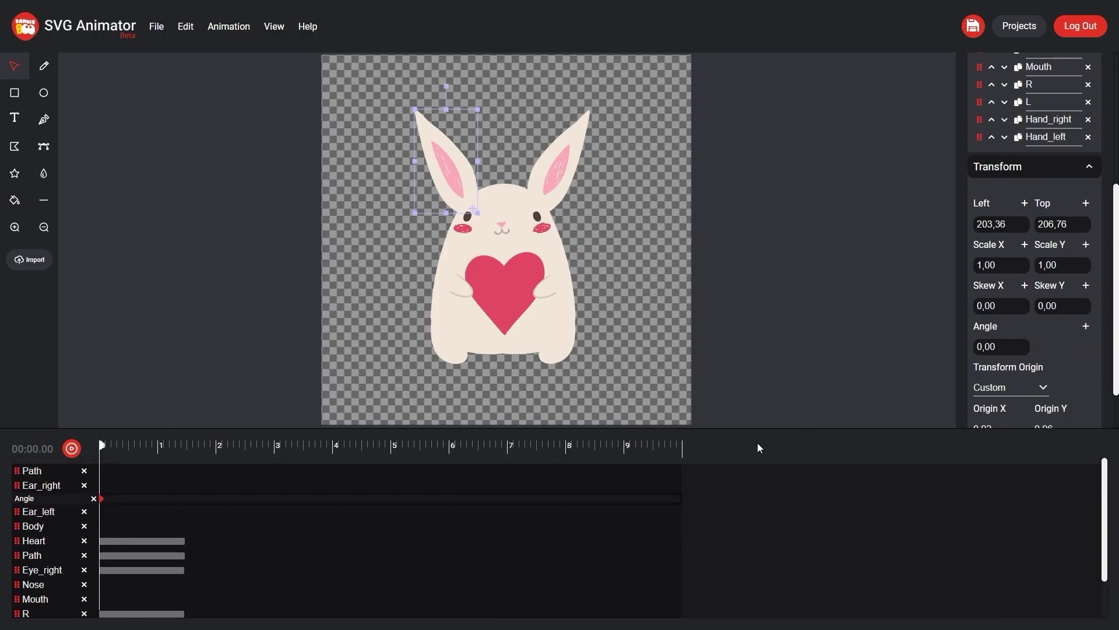
- Try to rotate the right ear outward by hand to an angle of 340.32 at 0.49 seconds
drag(103, 446, 128, 446)
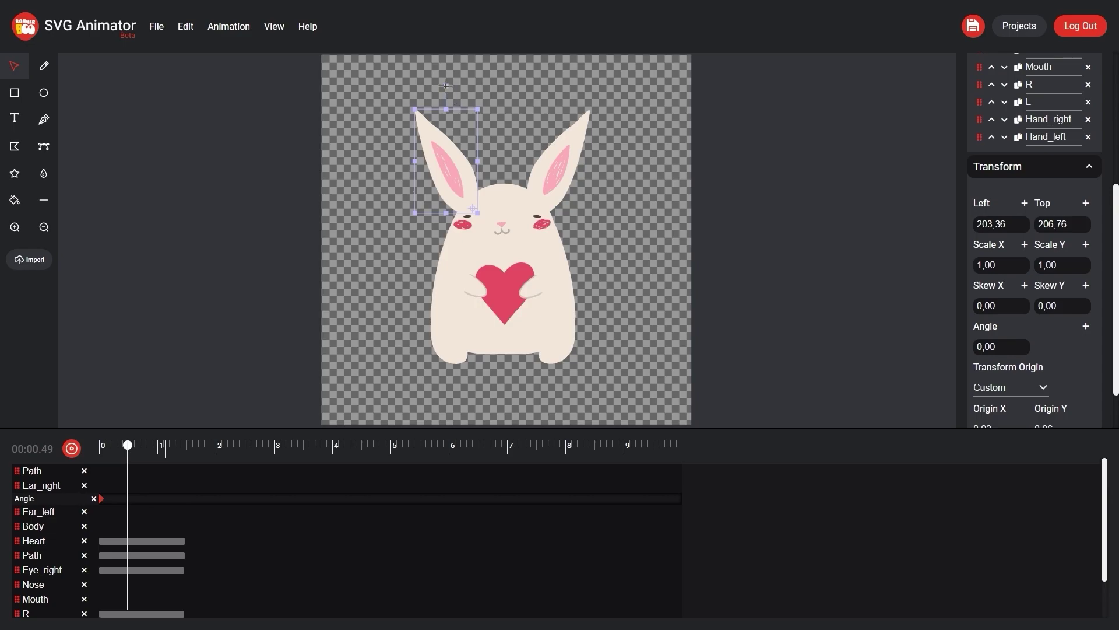
drag(446, 86, 409, 100)
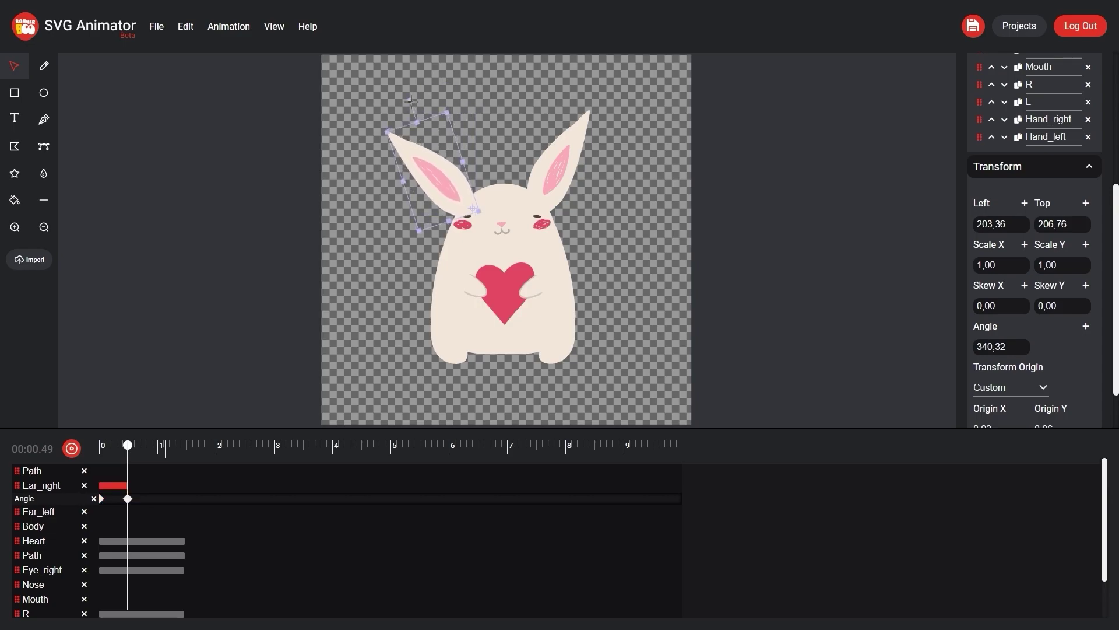
mouse_move(130, 446)
mouse_down()
mouse_move(108, 448)
mouse_move(127, 449)
mouse_up()
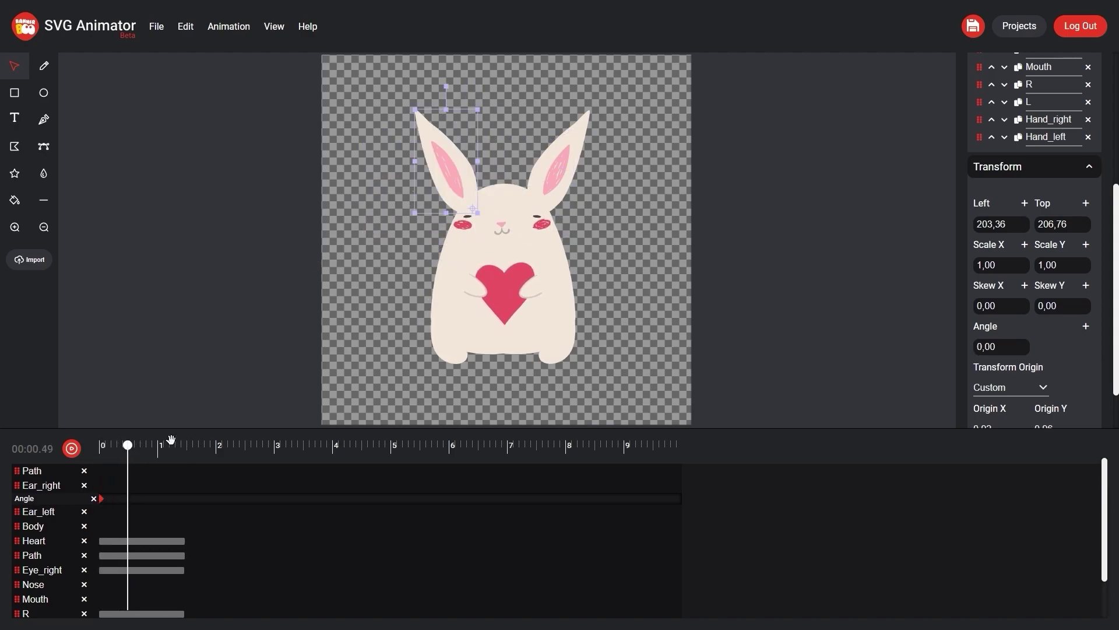
- Enter a numeric Angle value for the right ear at 0.49 seconds that swings it outward
double_click(1023, 350)
click(1021, 350)
click(1021, 351)
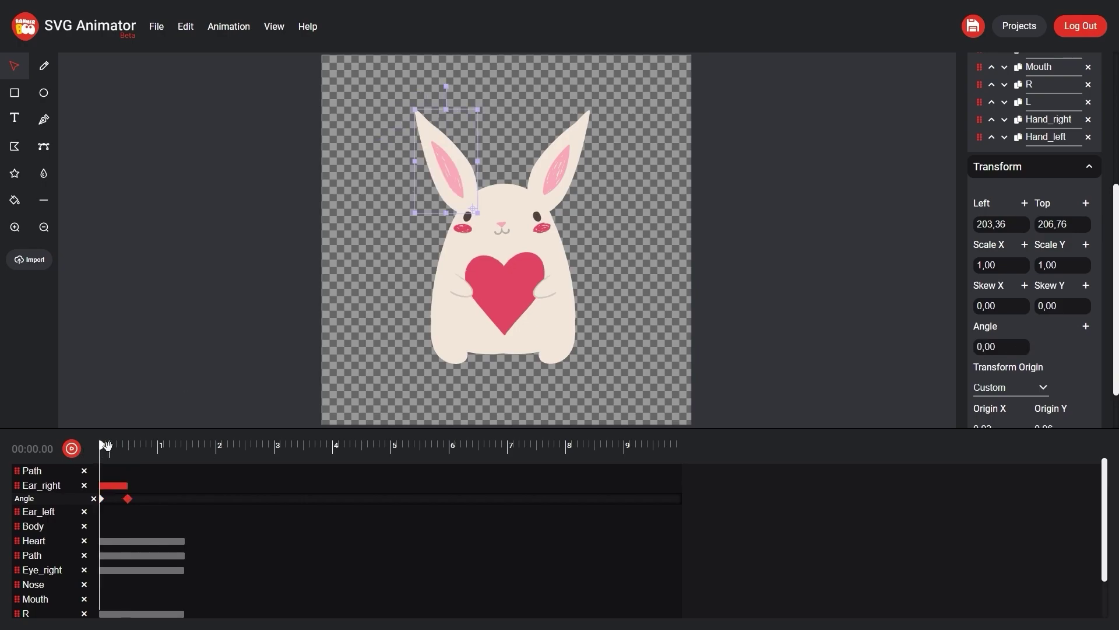
- Copy the right ear's outward Angle keyframe to about 1 second and return its angle to 0 at about 1.47 seconds
drag(101, 449, 185, 452)
click(1086, 326)
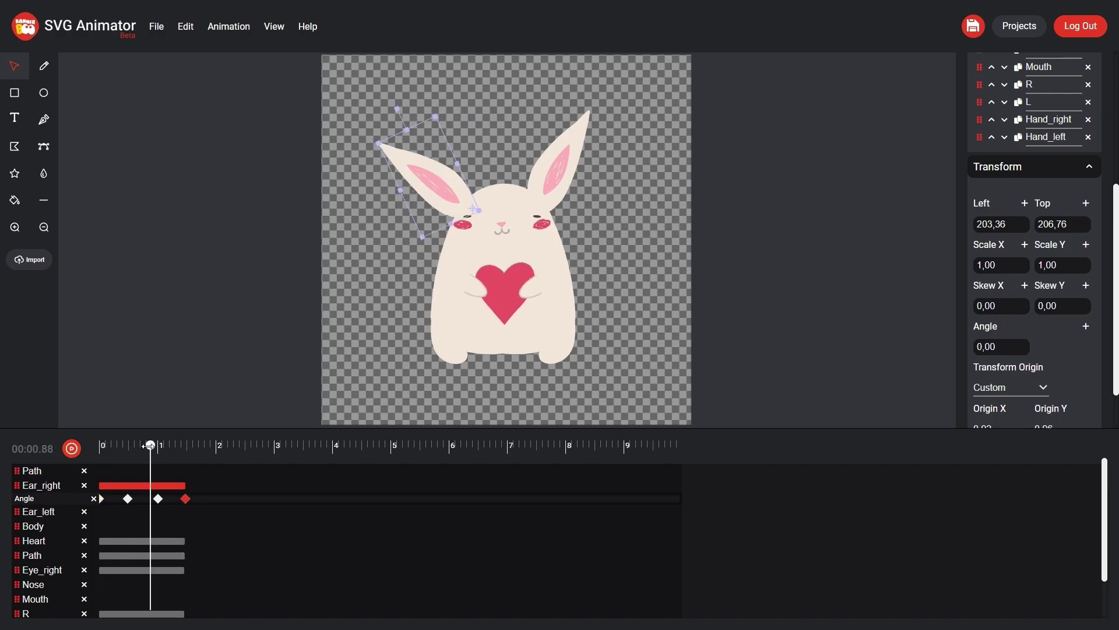
click(186, 498)
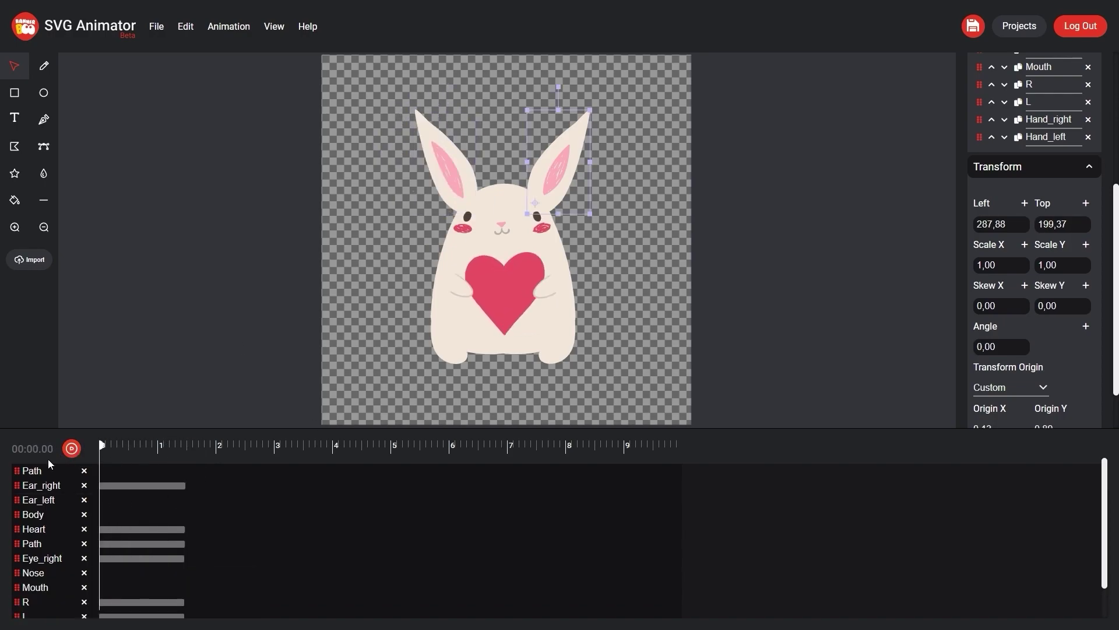
- Add Angle keyframes to the left ear at 0, about 0.5, 1 and 1.47 seconds
drag(99, 445, 128, 444)
drag(128, 445, 158, 445)
drag(174, 445, 182, 444)
drag(183, 445, 159, 444)
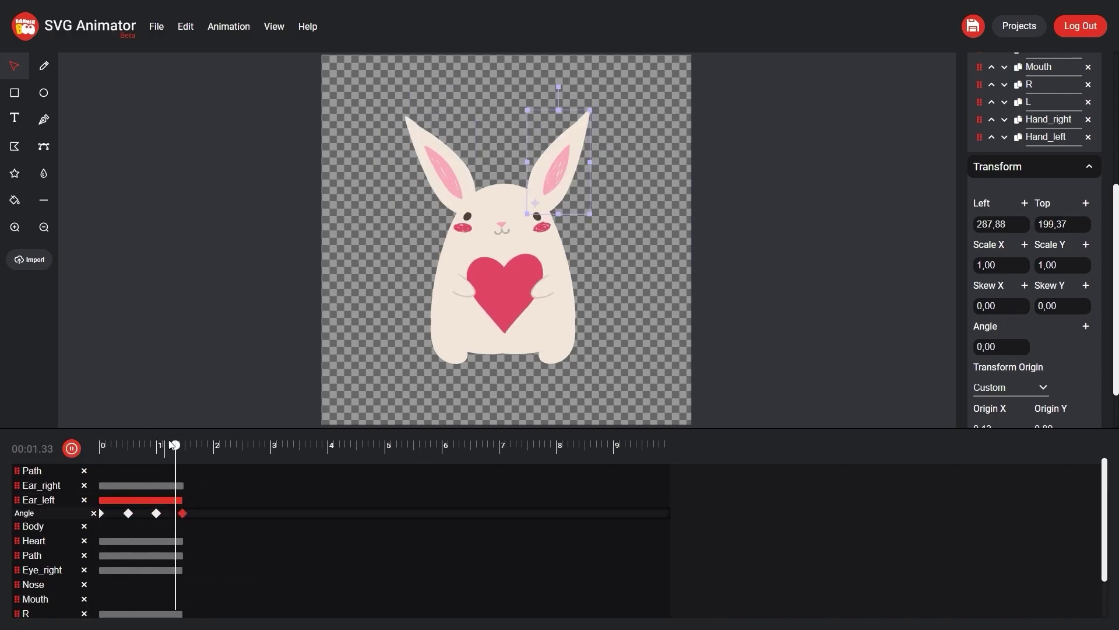
- Replace the left ear's Angle keyframe at about 1 second with a copy of its 0.5-second keyframe
click(158, 513)
key(Delete)
click(128, 512)
key(ctrl+c)
key(ctrl+v)
- Play back the animation to check the movement of both ears
click(71, 449)
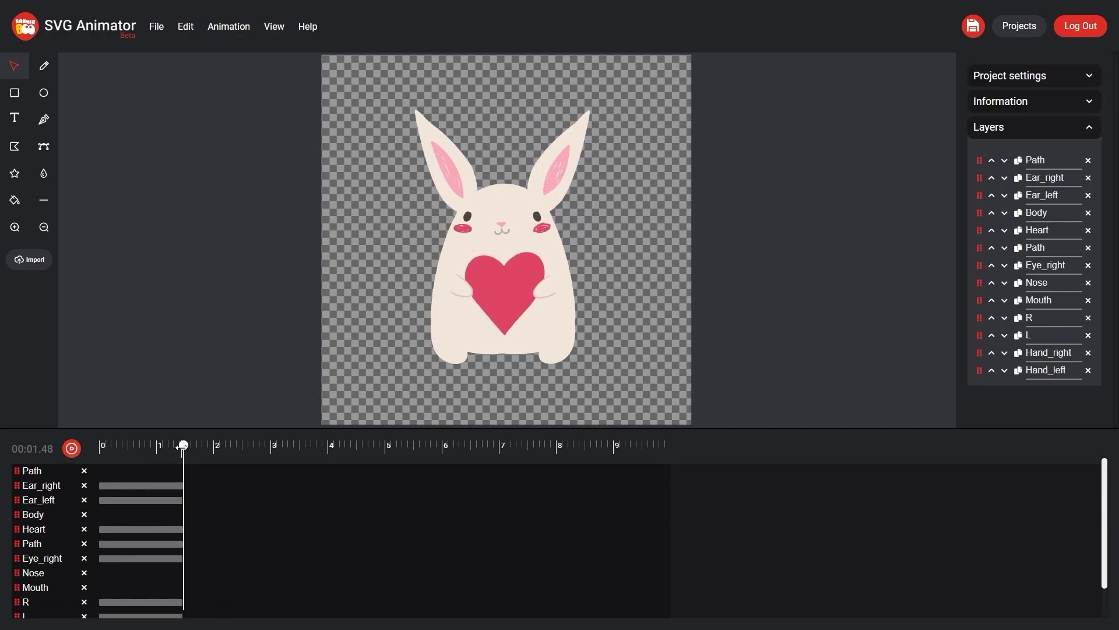
drag(182, 445, 215, 446)
click(73, 450)
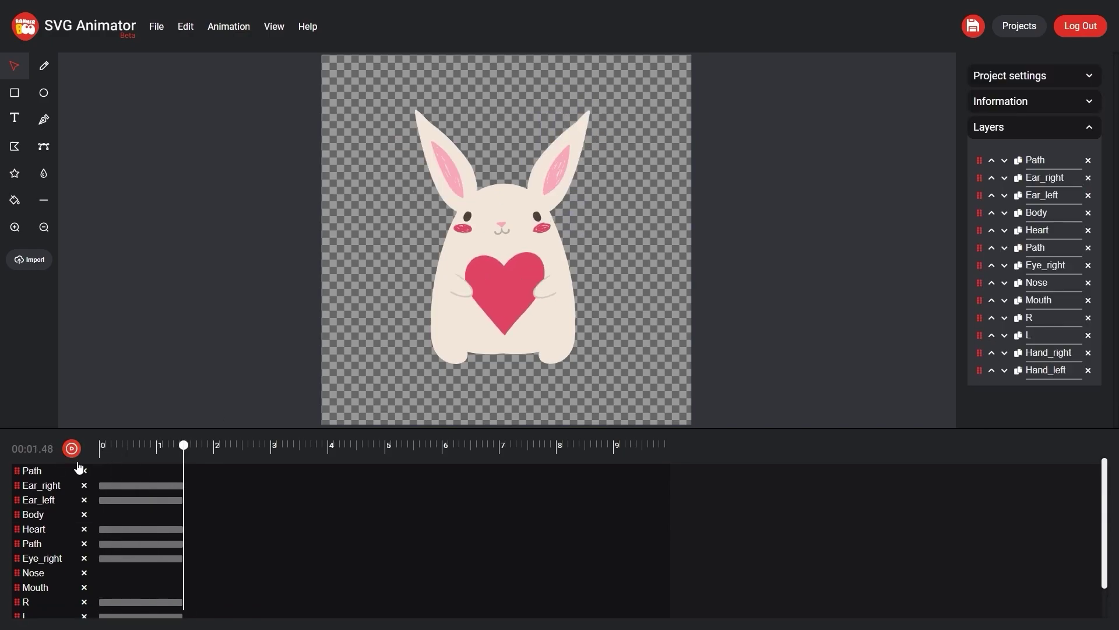
- Group the rabbit's nose and mouth and name the group mouth+nose
click(502, 226)
scroll(490, 228, up, 8)
shift+click(577, 257)
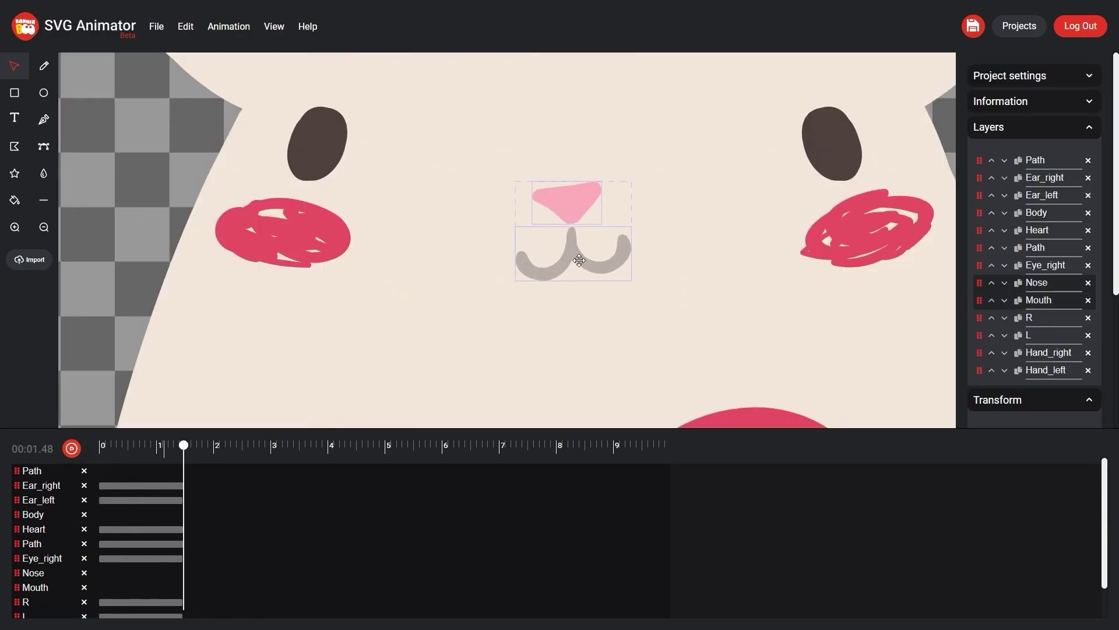
key(ctrl+g)
text(ьщ)
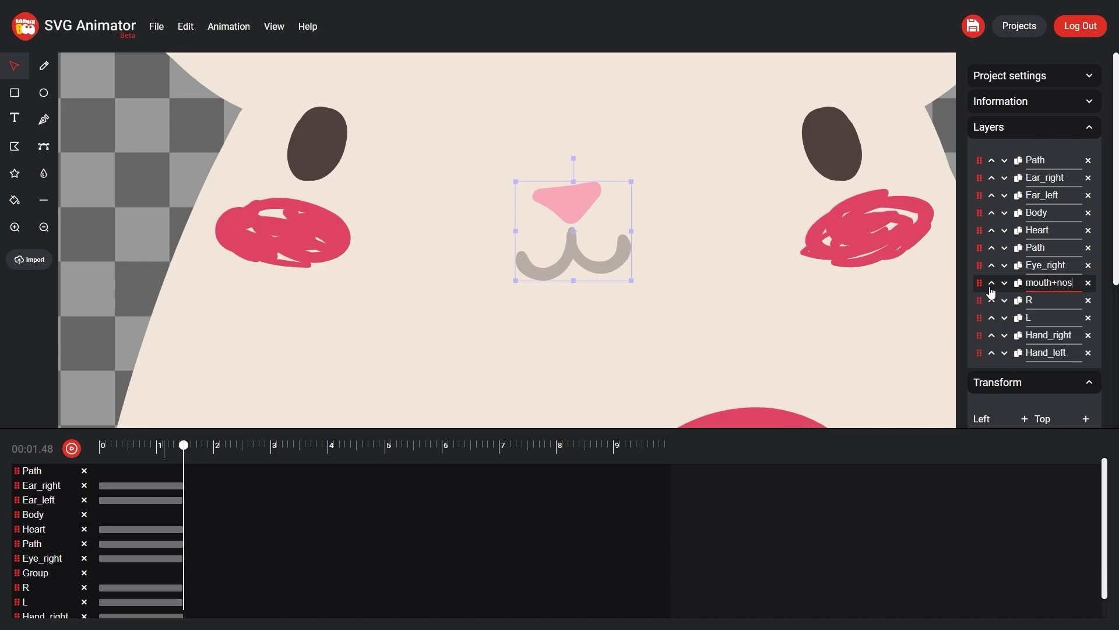
text(e)
key(Return)
- Add Top keyframes to the mouth+nose group at 0 and about 0.5 seconds, raising it to 225,89, and repeat the raised keyframe at about 1 second
scroll(980, 286, down, 3)
click(1085, 243)
drag(610, 260, 606, 218)
click(157, 445)
key(ctrl+v)
- Copy the mouth+nose group's starting Top keyframe to about 1.46 seconds
click(100, 586)
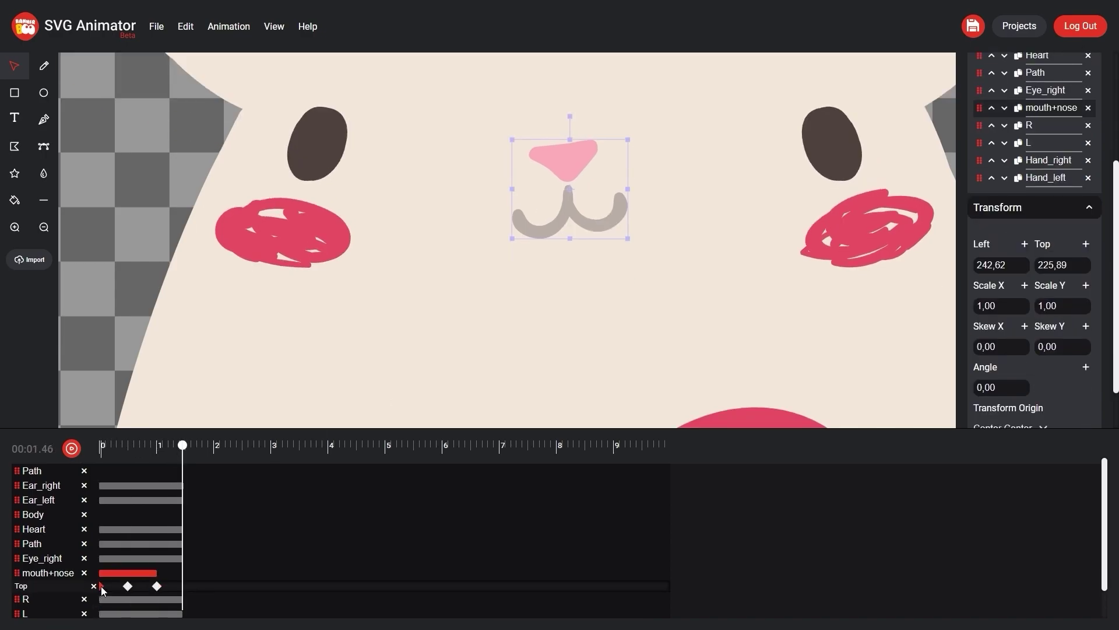
key(ctrl+c)
key(ctrl+v)
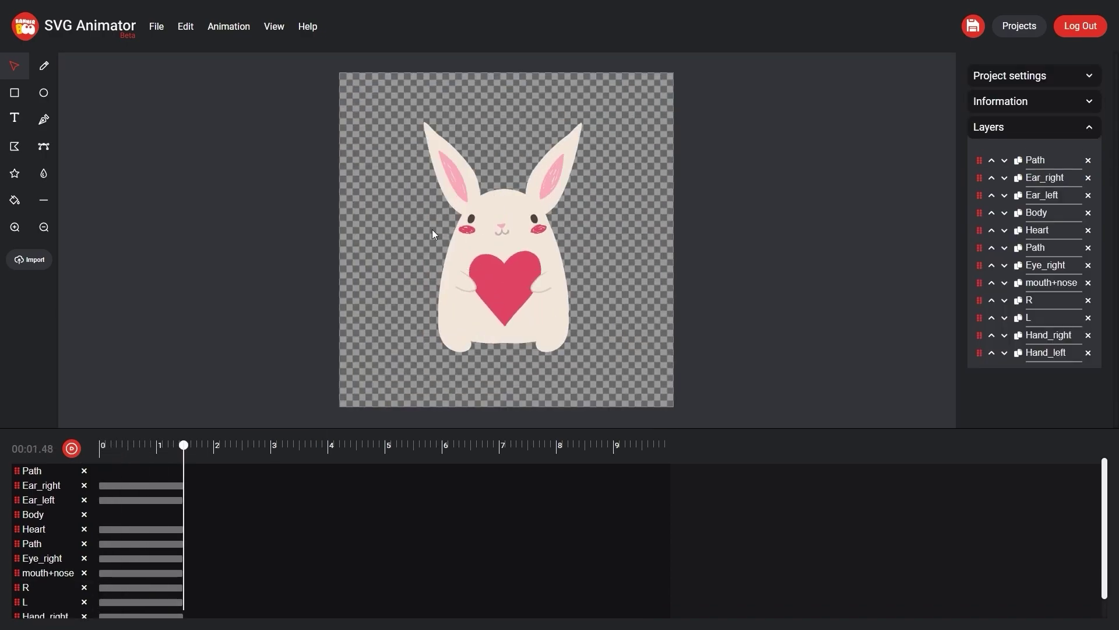
- Add a Path keyframe to the rabbit's body at 0 seconds
click(455, 269)
drag(182, 445, 99, 445)
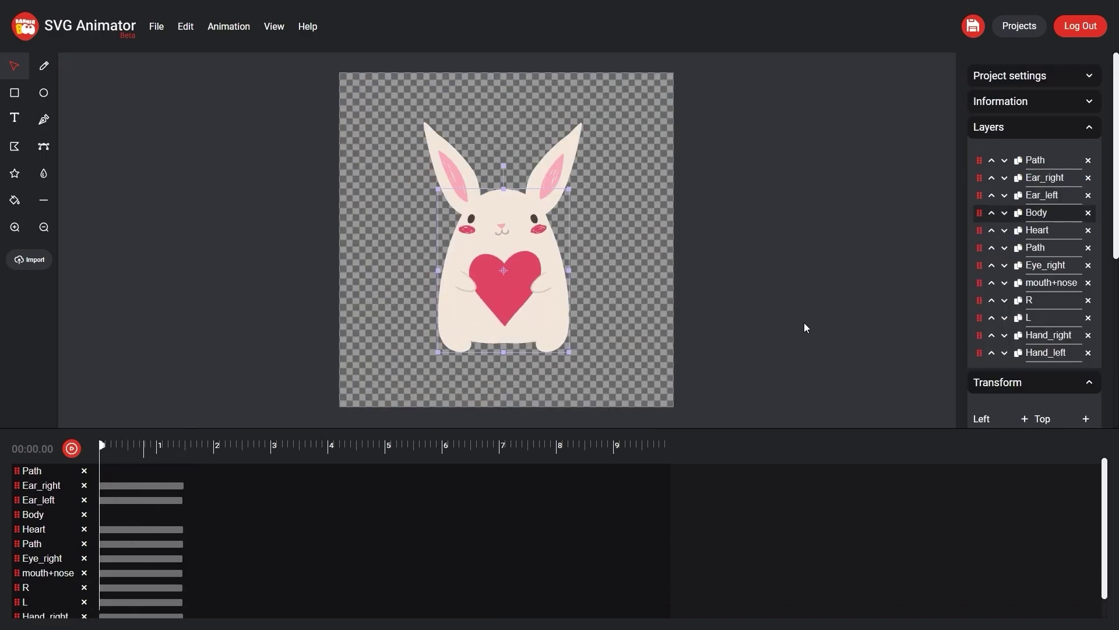
scroll(992, 308, down, 5)
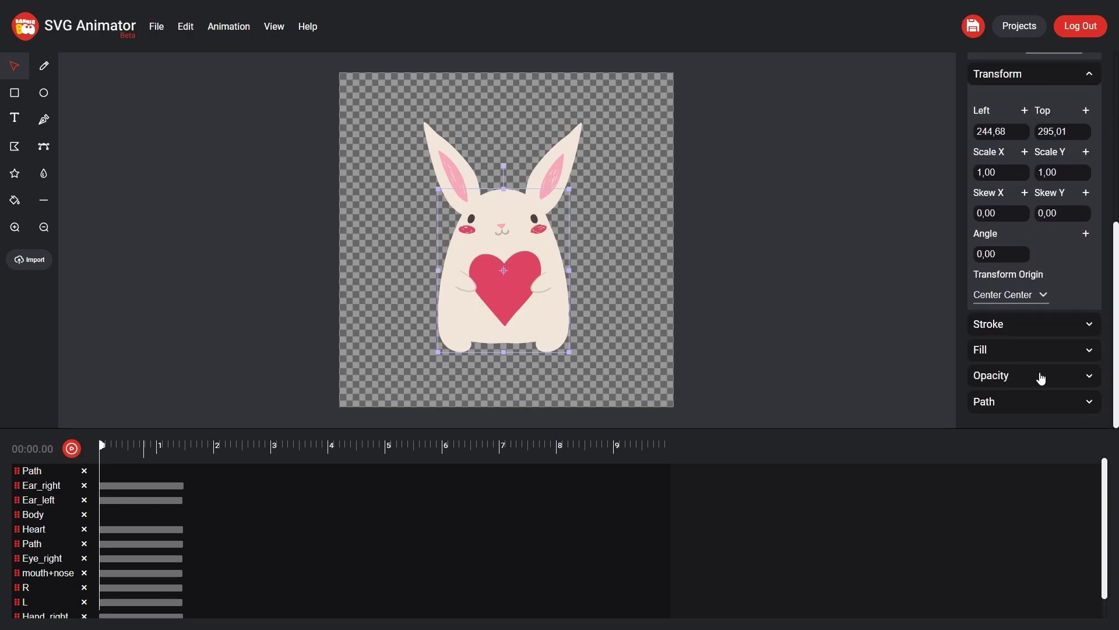
click(1089, 406)
scroll(1047, 385, down, 3)
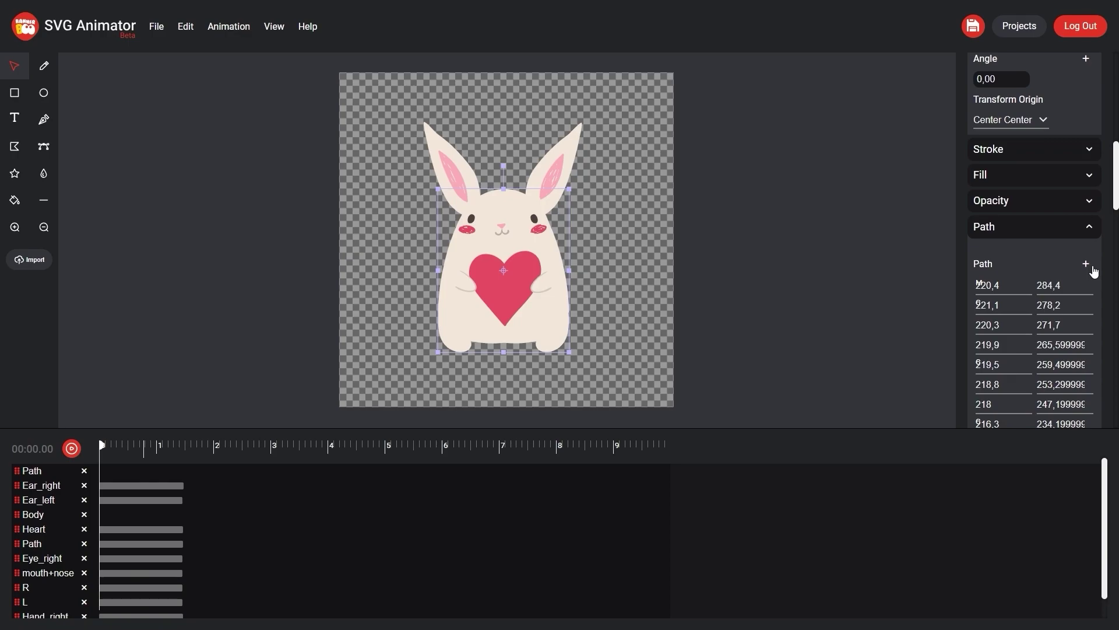
click(1085, 264)
- Reshape the body's path at about 0.5 seconds by pulling the outline nodes slightly inward on both sides beside the heart
click(128, 445)
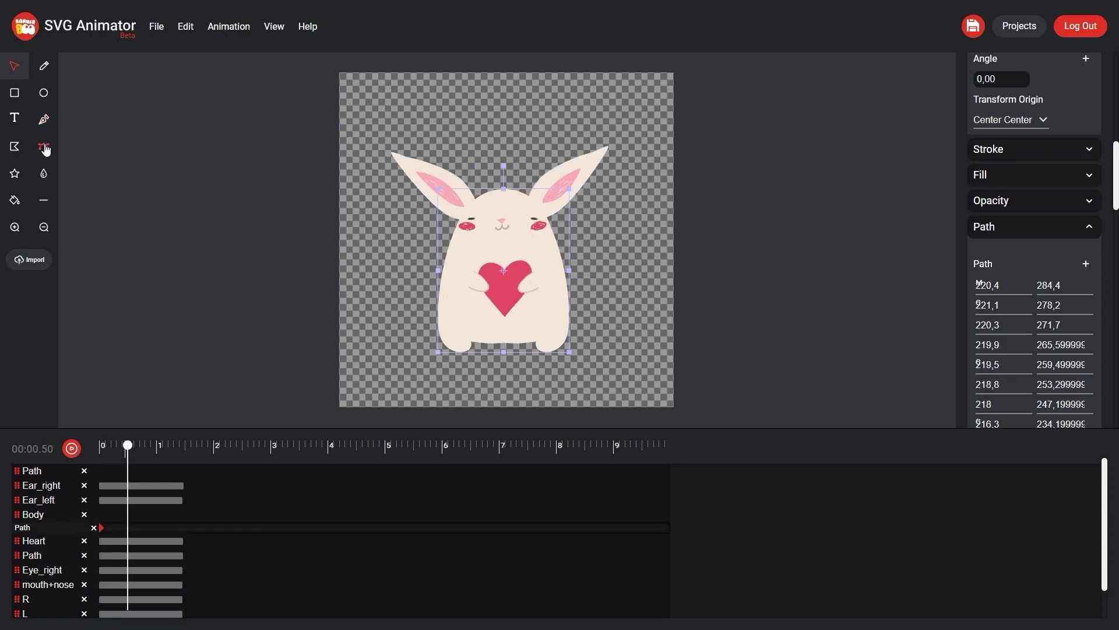
click(43, 146)
scroll(627, 287, up, 5)
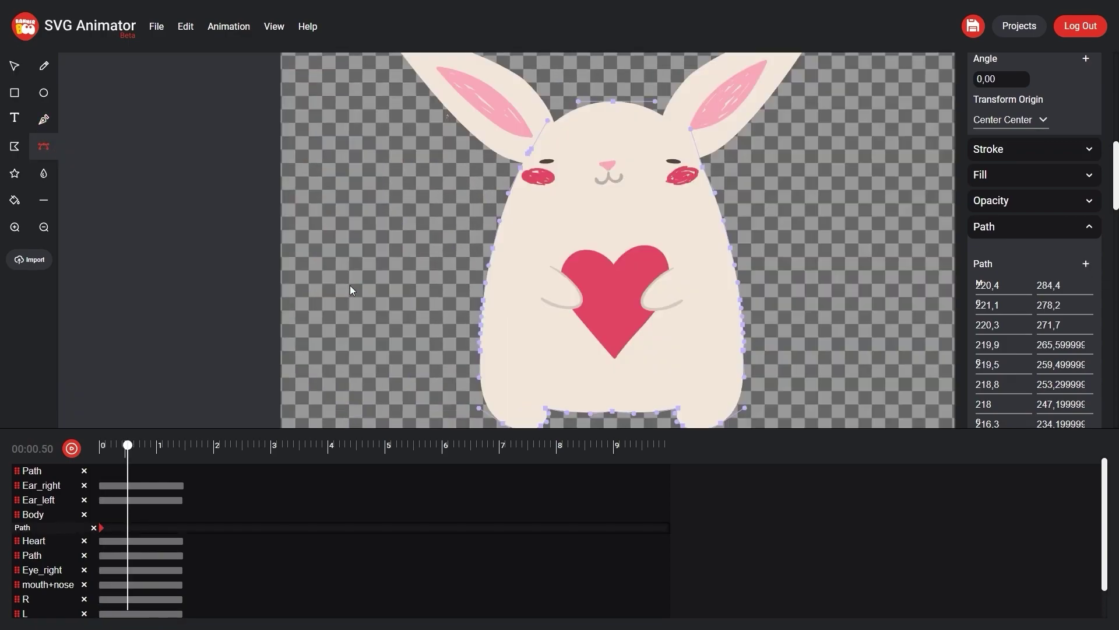
scroll(487, 299, up, 1)
drag(291, 244, 298, 243)
drag(281, 300, 287, 300)
drag(554, 243, 545, 245)
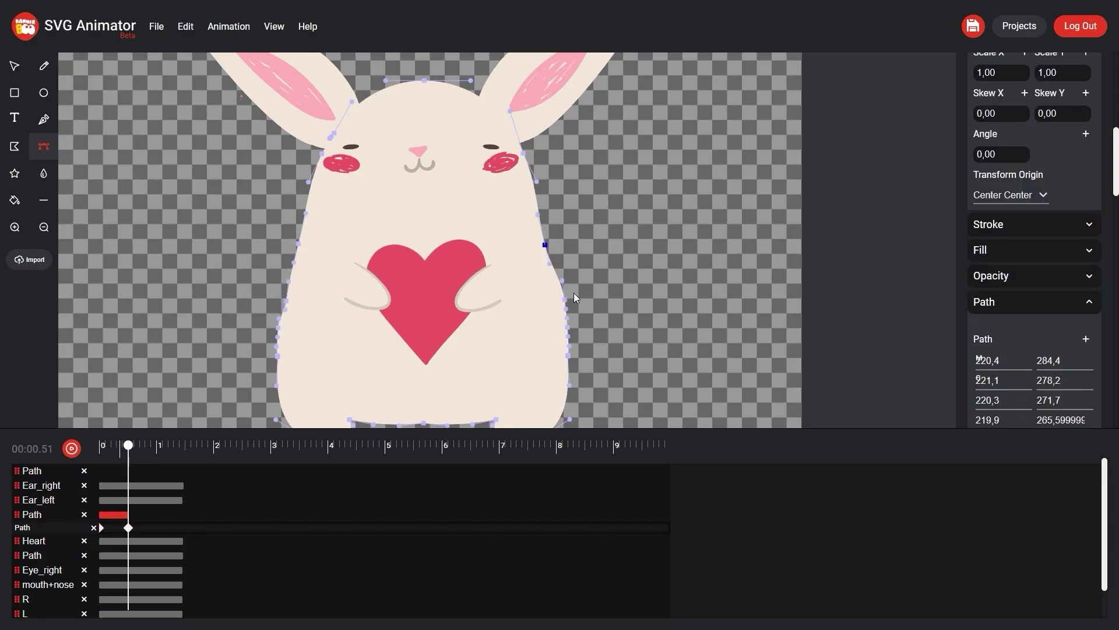
drag(565, 300, 557, 300)
drag(568, 327, 567, 336)
- Repeat the body's narrowed Path keyframe at about 1 second and copy its starting keyframe to about 1.48 seconds
click(15, 66)
click(156, 445)
click(114, 514)
key(ctrl+v)
click(184, 445)
- Play back the whole rabbit animation to check the body's movement and save the project
click(71, 448)
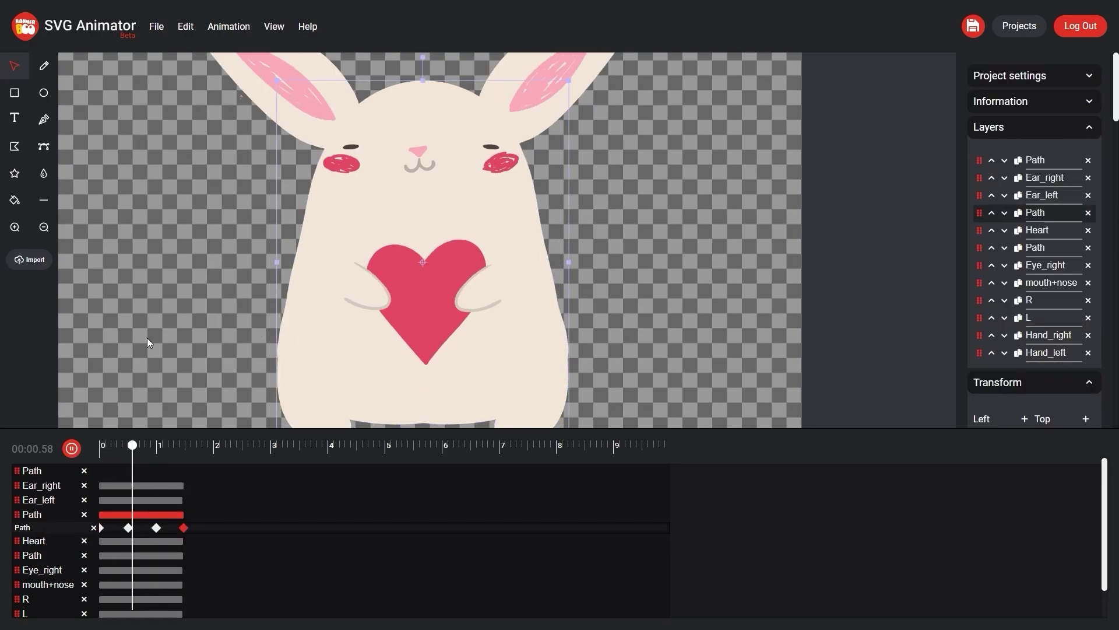
scroll(387, 270, down, 6)
click(387, 271)
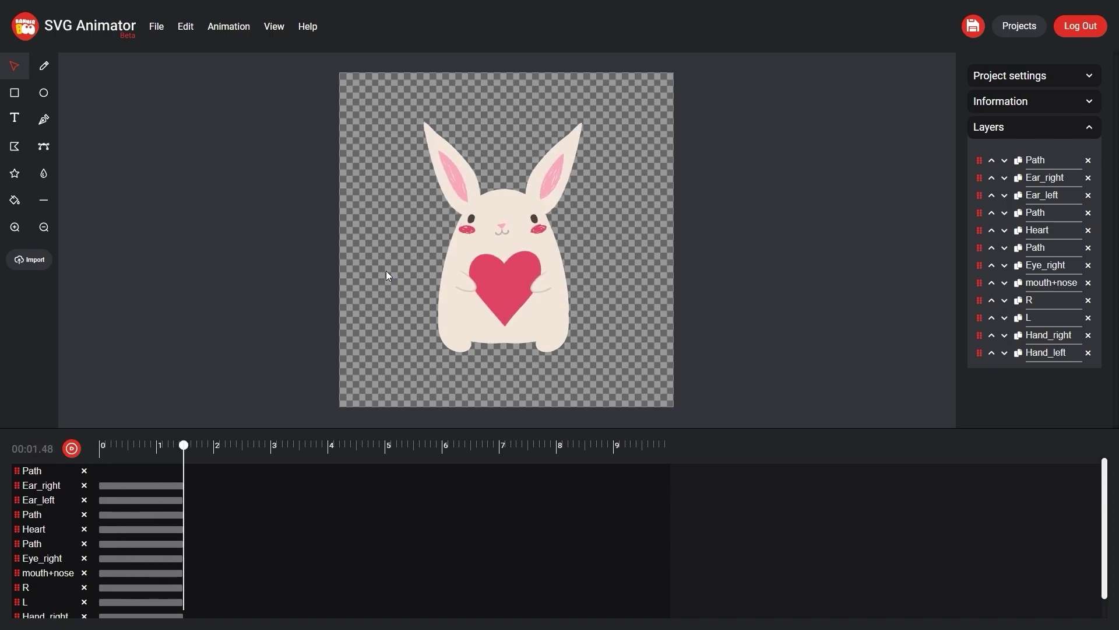
click(971, 34)
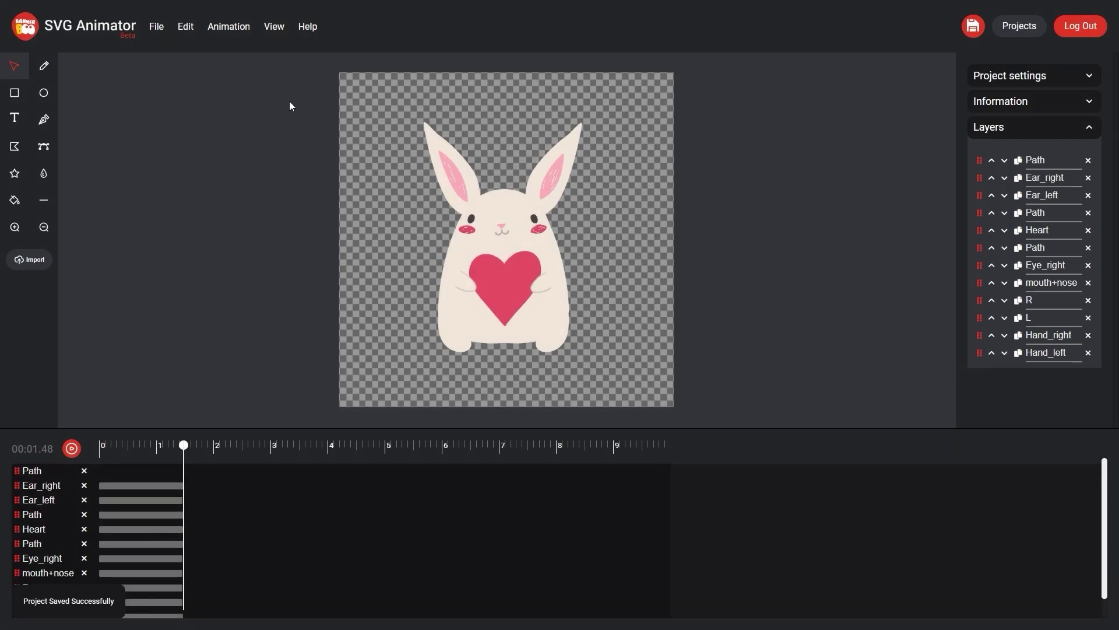
- Set up the SVG export with CSS animation type, Infinity repeat and xMidYMid meet as the preserved aspect ratio
click(156, 28)
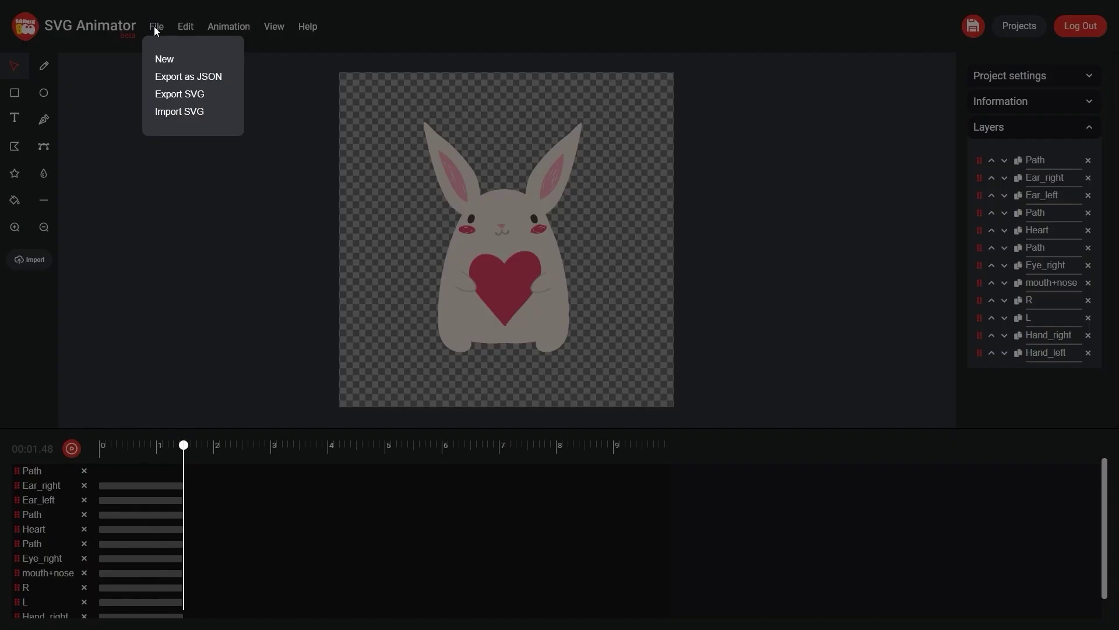
click(198, 95)
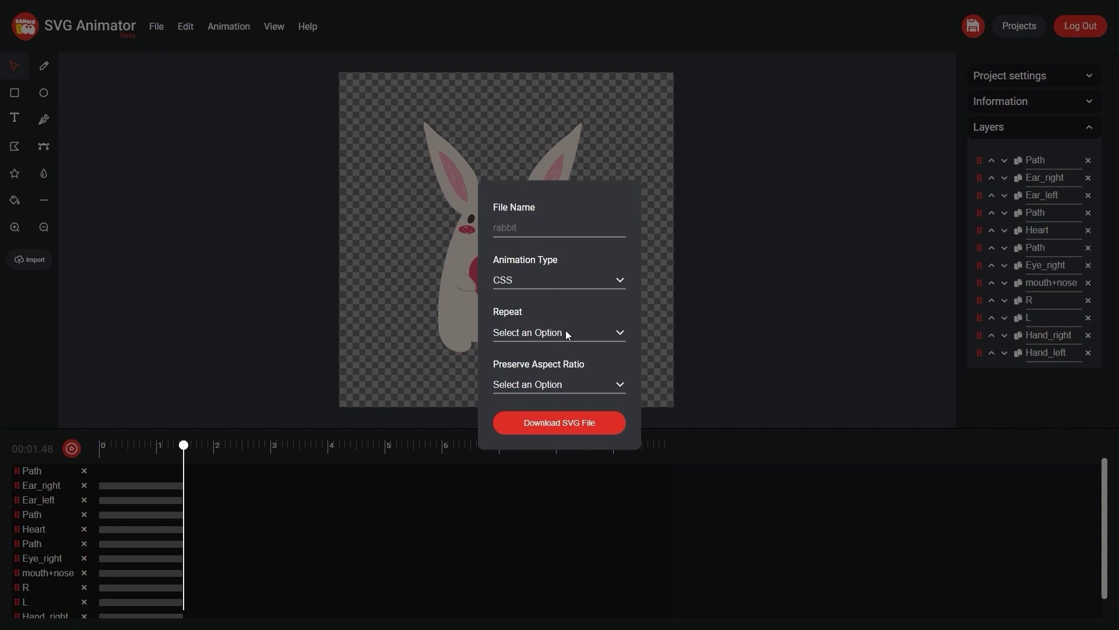
click(569, 281)
click(571, 279)
click(560, 333)
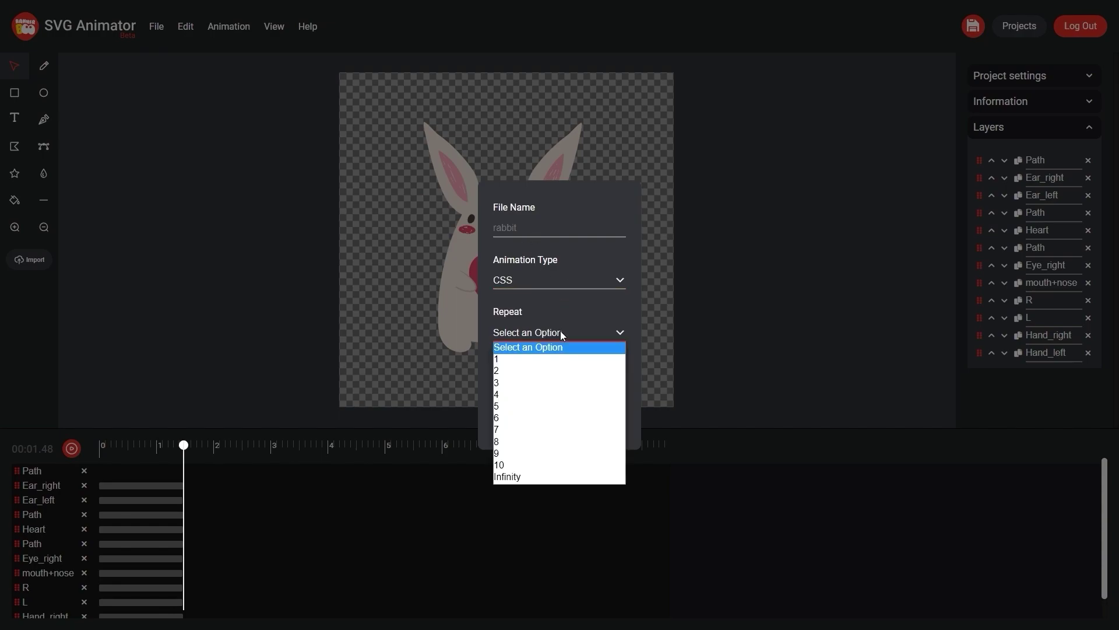
click(501, 477)
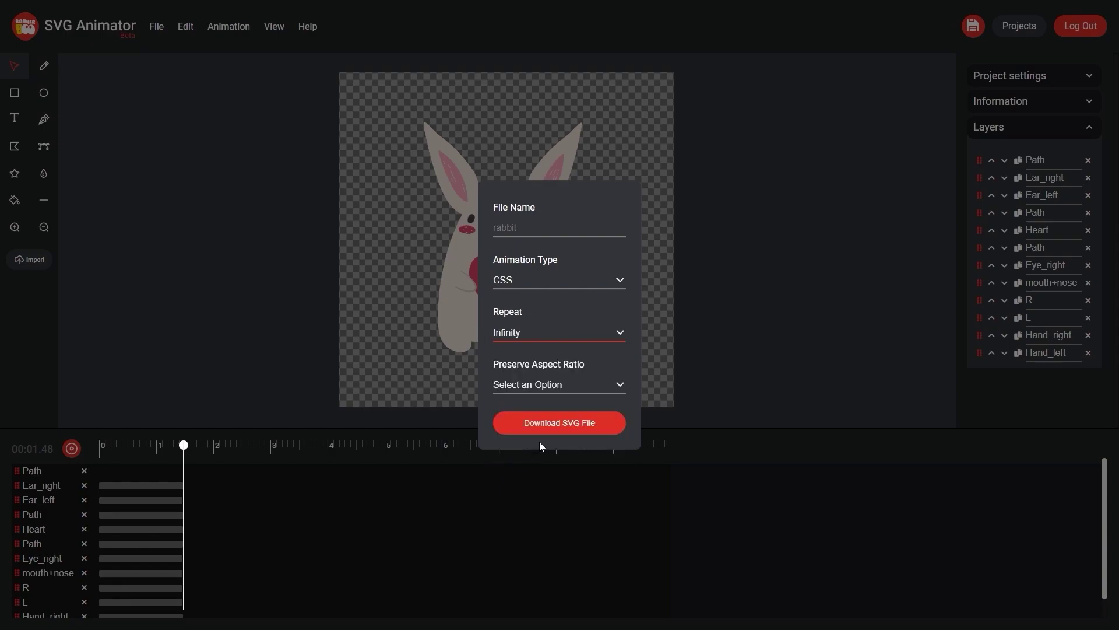
click(616, 383)
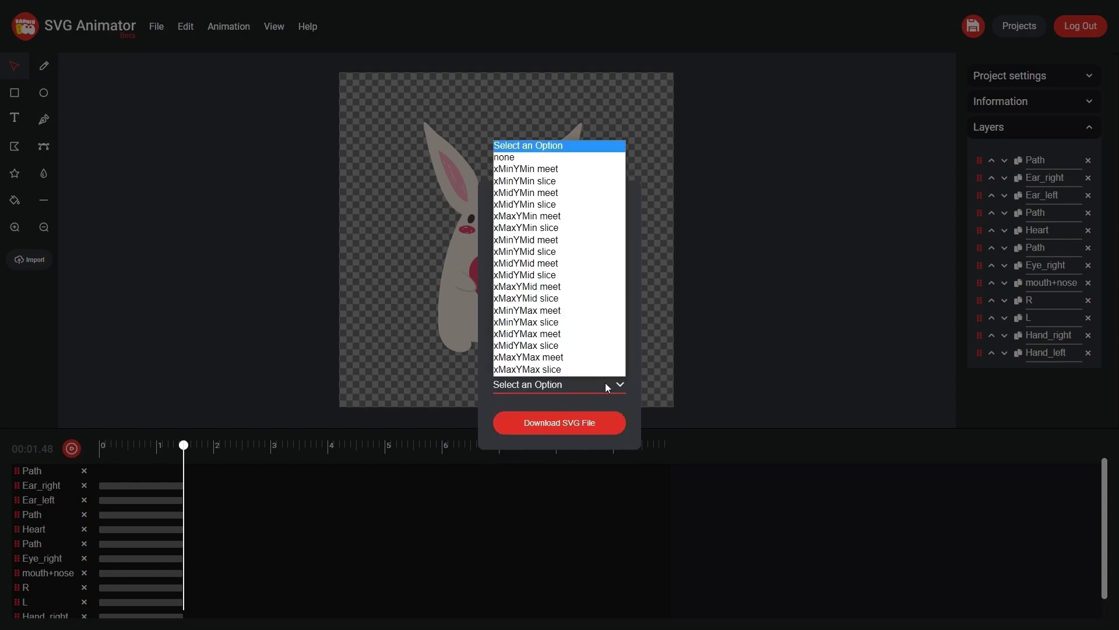
click(552, 268)
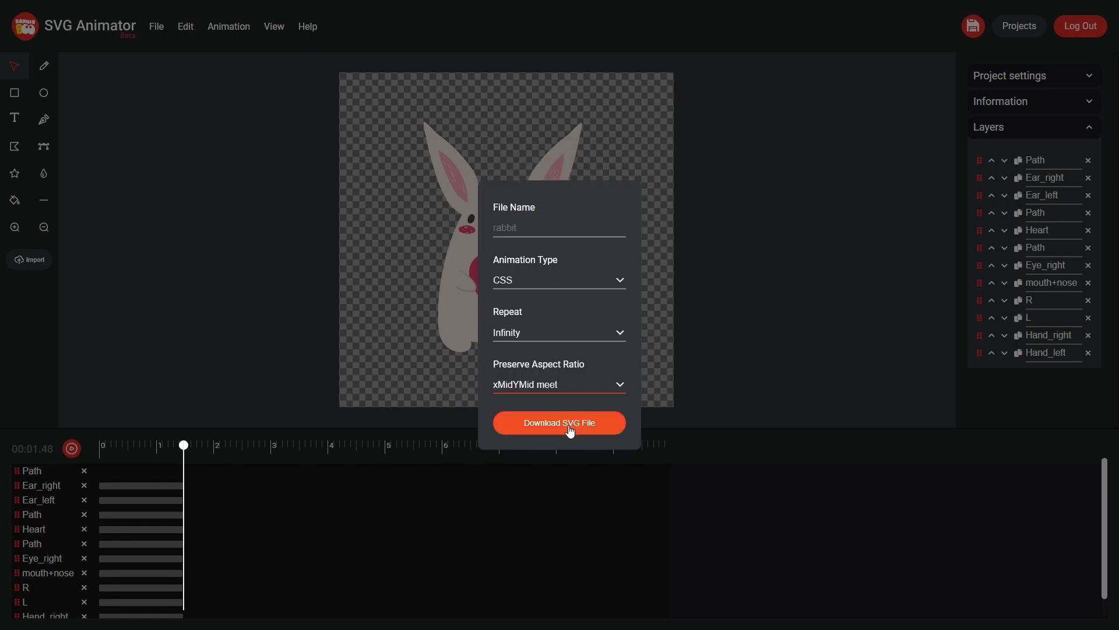